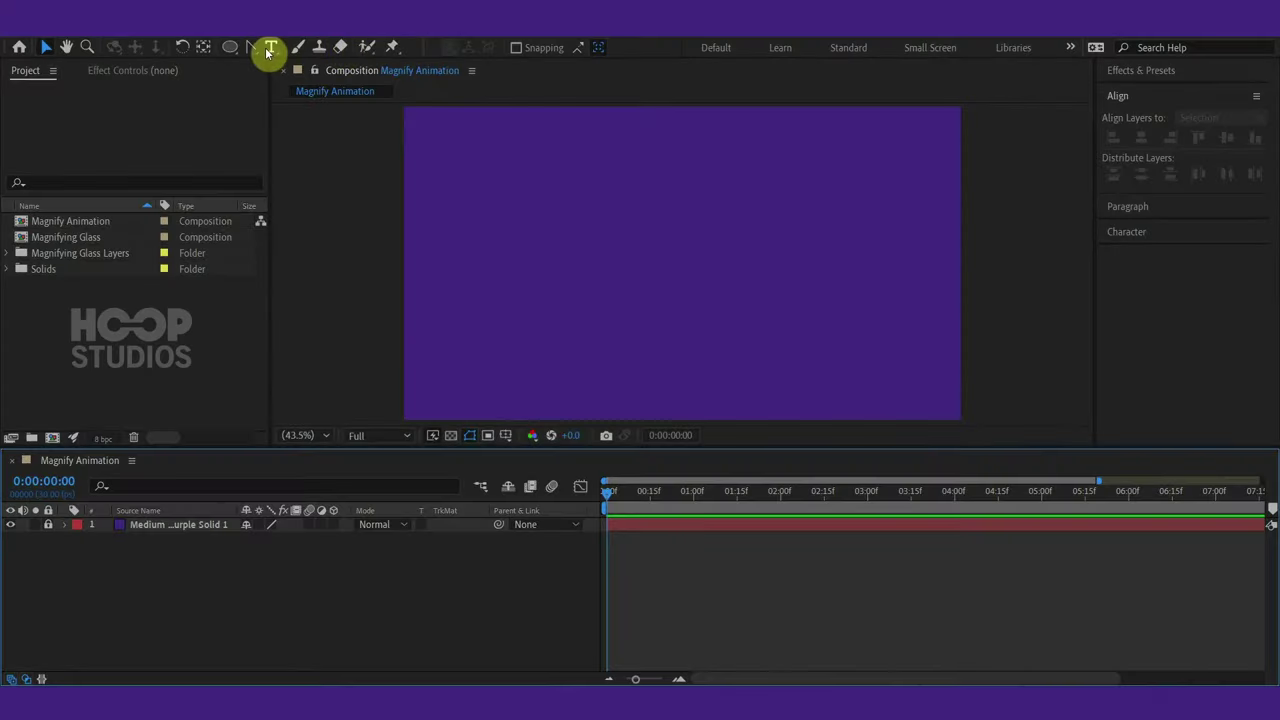
- Create a new text layer reading HELLO EVERYONE
double_click(268, 48)
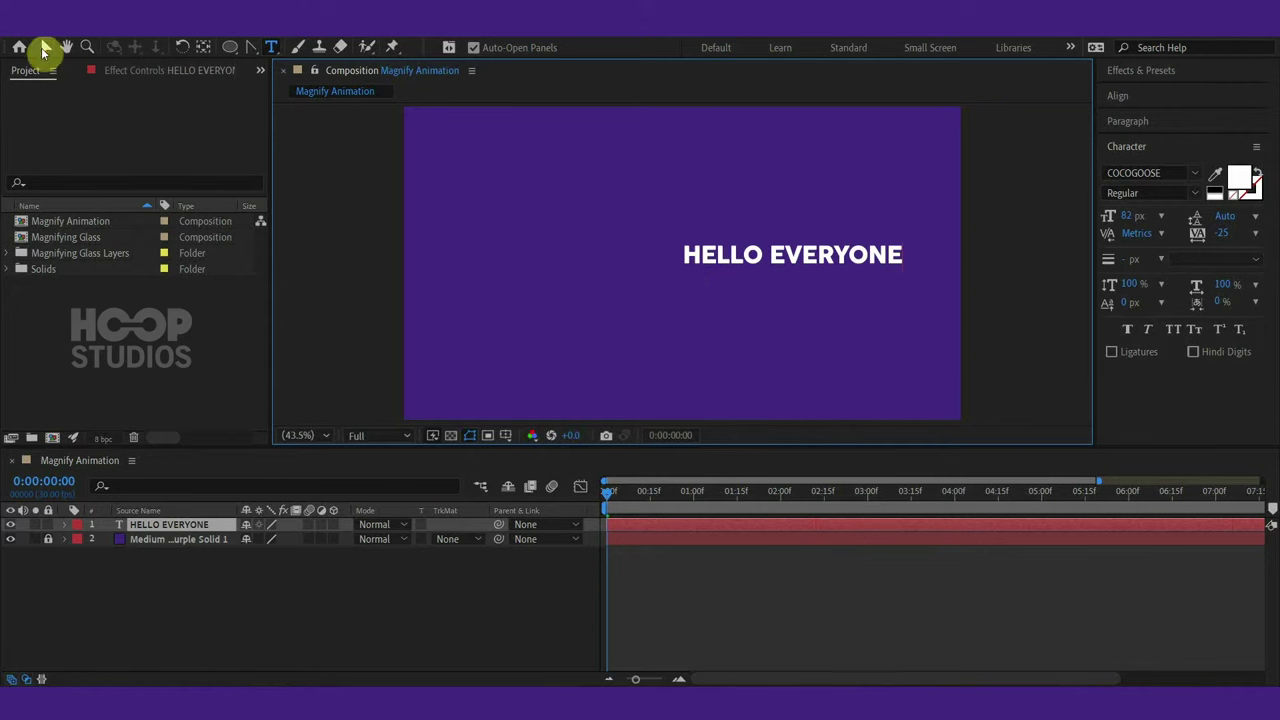
click(44, 50)
key(Caps_Lock)
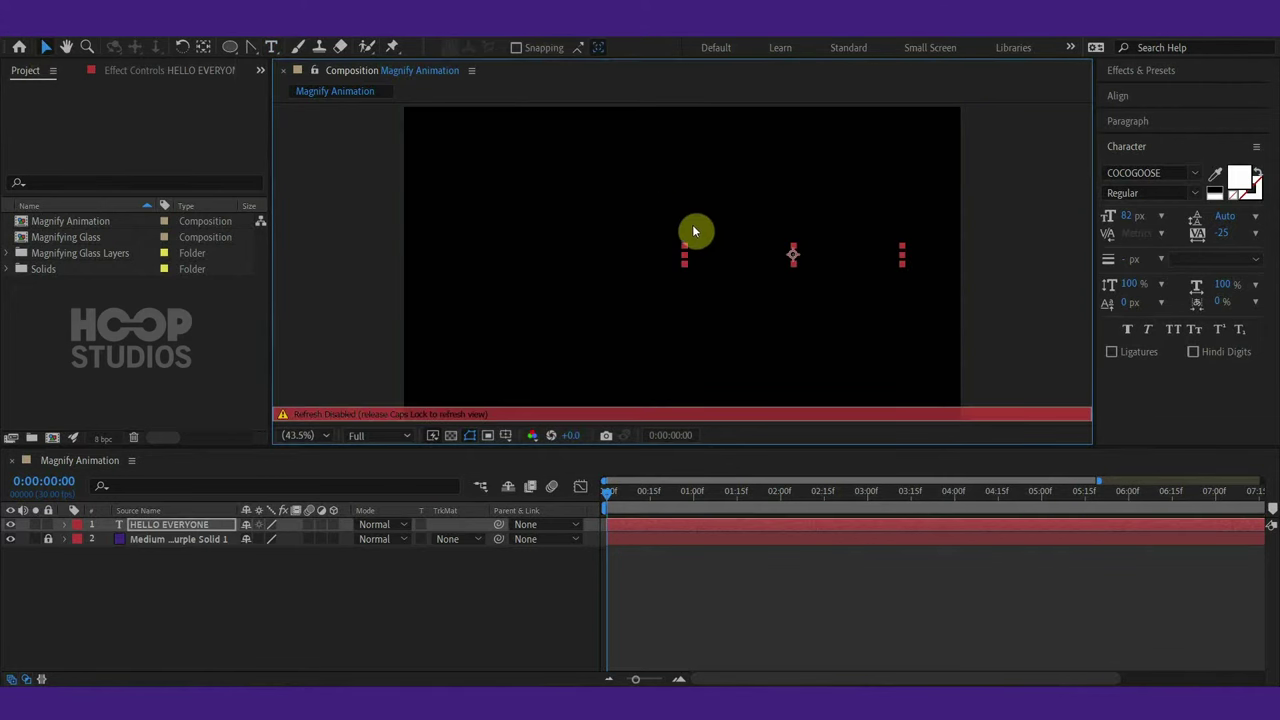
- Centre the text horizontally and vertically with the Align panel, then deselect it
key(Caps_Lock)
click(1135, 98)
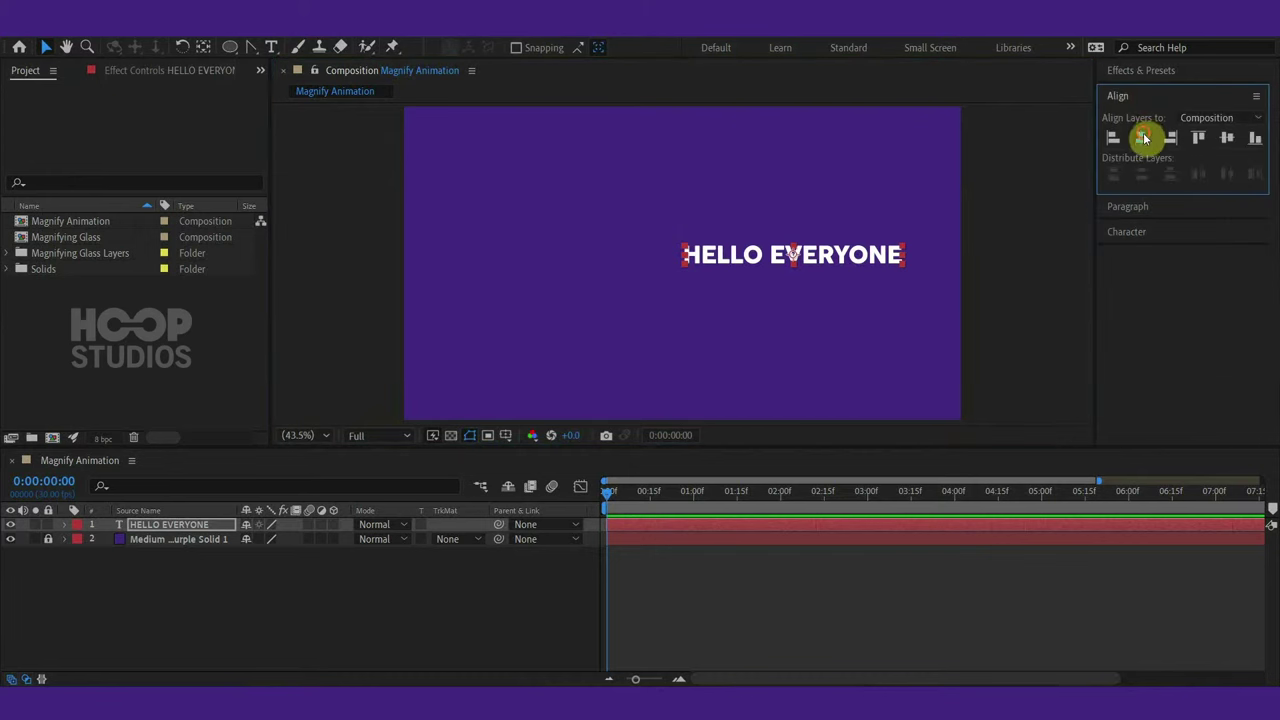
click(1143, 138)
click(1228, 138)
click(1042, 338)
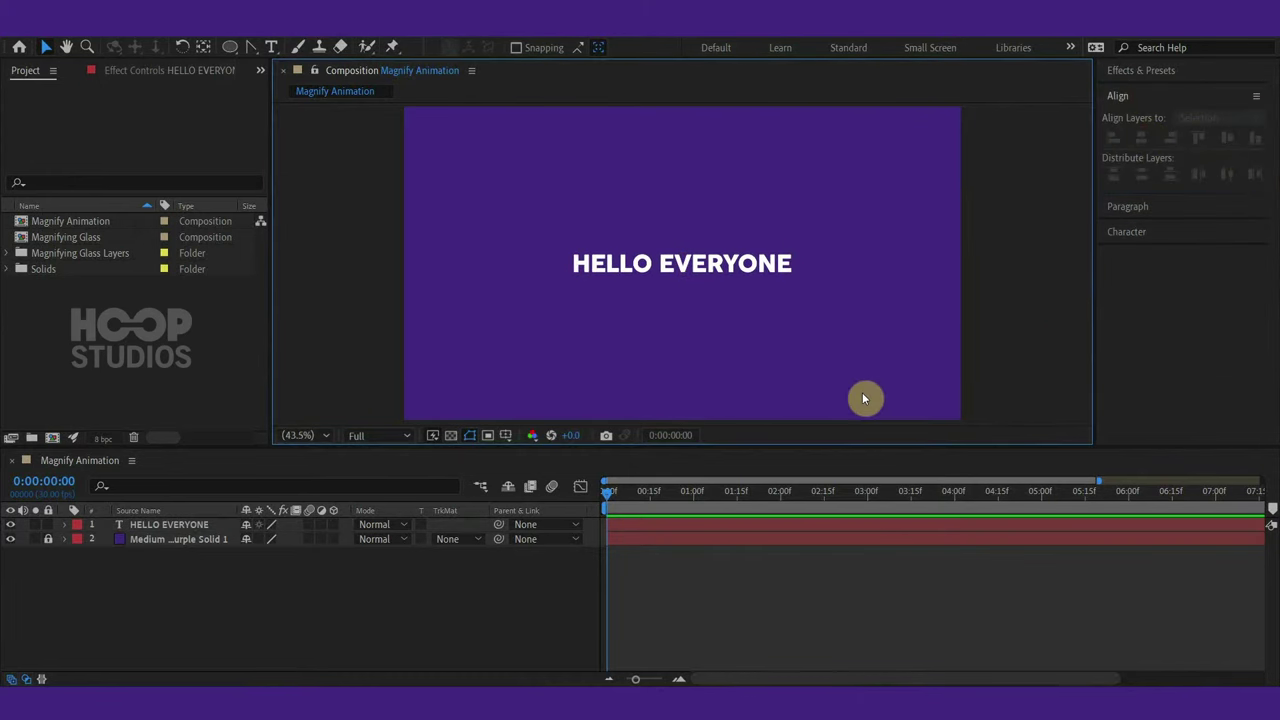
- Add the Magnifying Glass comp to Magnify Animation, placed right of the text
double_click(90, 238)
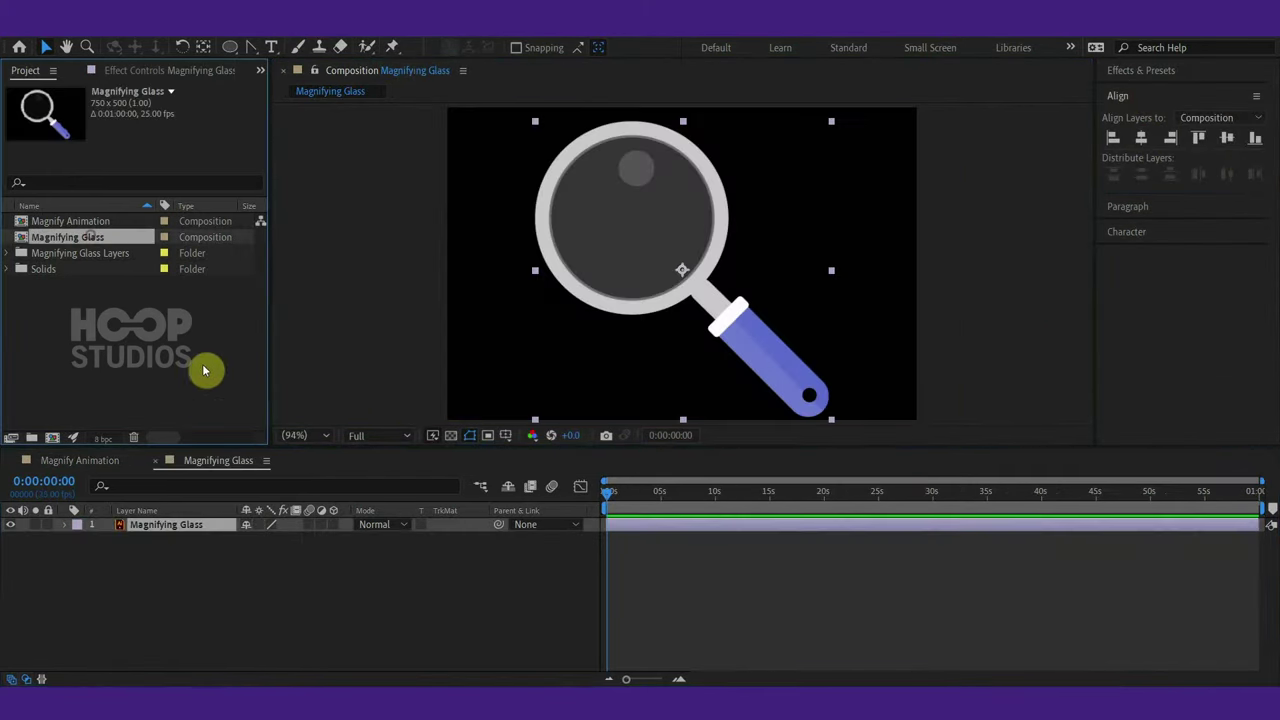
click(112, 460)
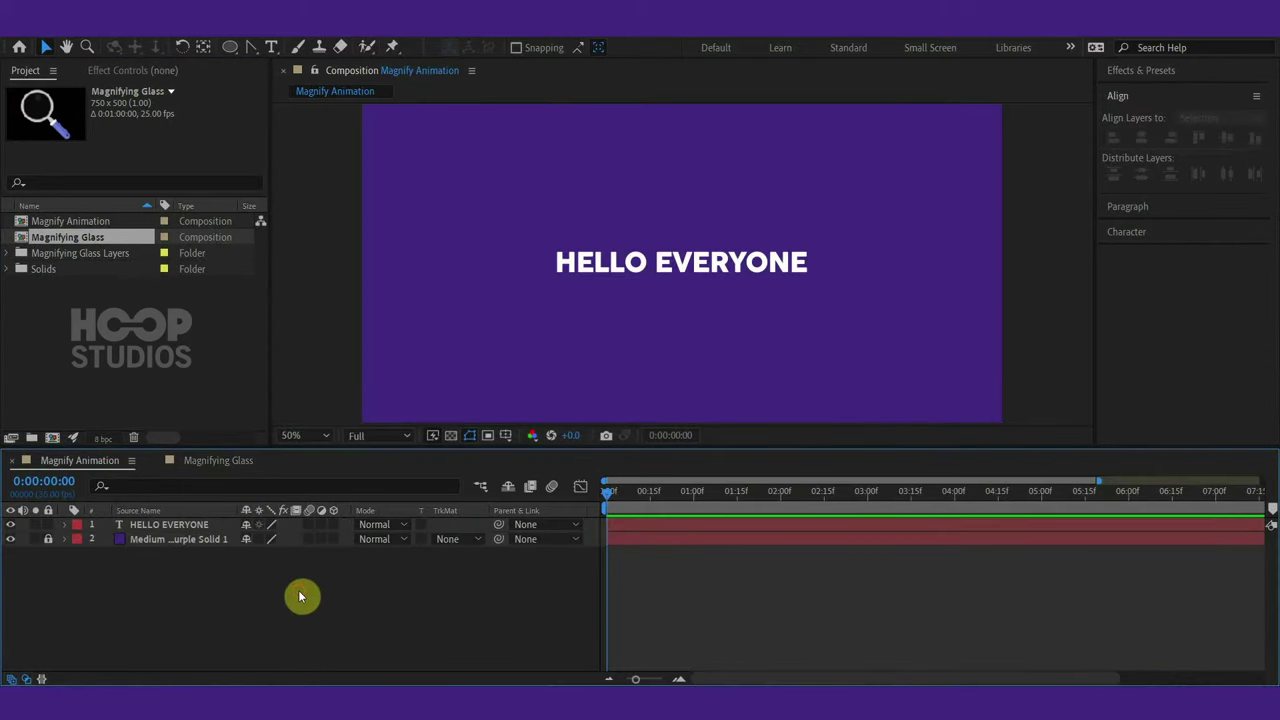
mouse_move(67, 237)
mouse_down()
mouse_move(563, 249)
mouse_move(913, 316)
mouse_move(845, 332)
mouse_up()
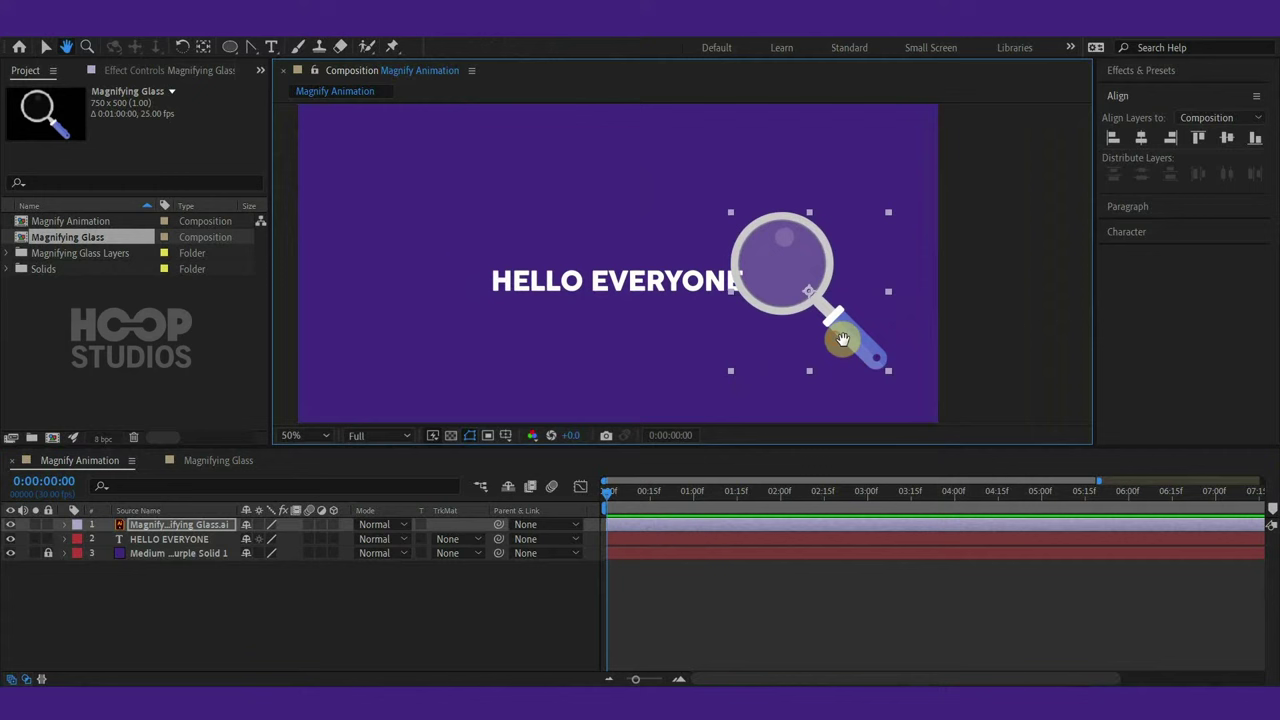
- Centre the glass's anchor point on its lens with the Pan Behind tool, then reposition the glass
click(203, 47)
drag(805, 289, 777, 260)
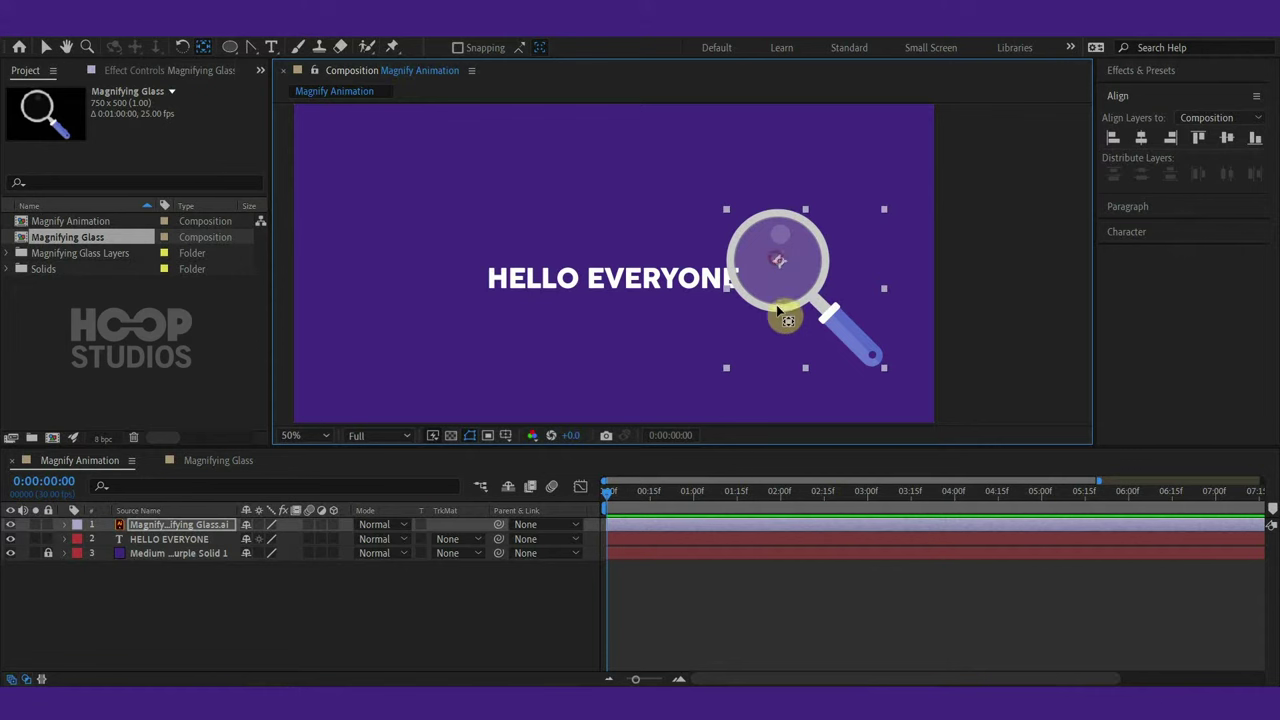
drag(783, 320, 800, 296)
click(45, 47)
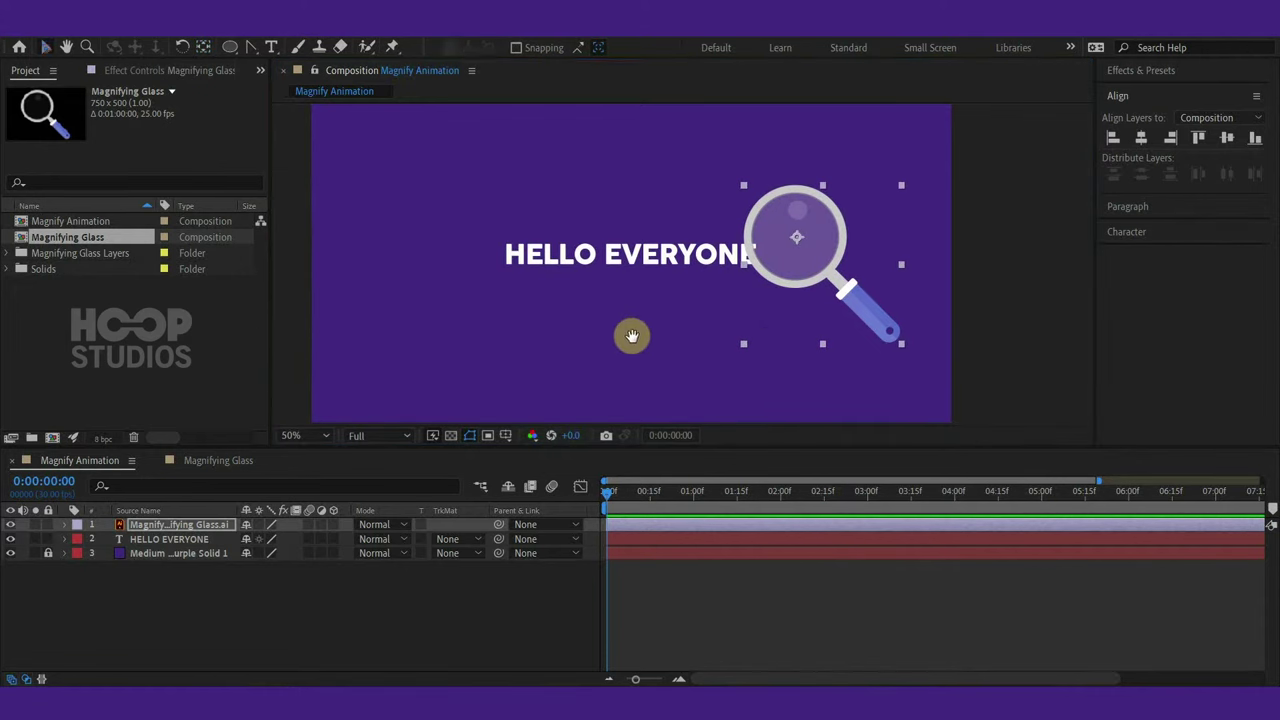
drag(632, 336, 610, 347)
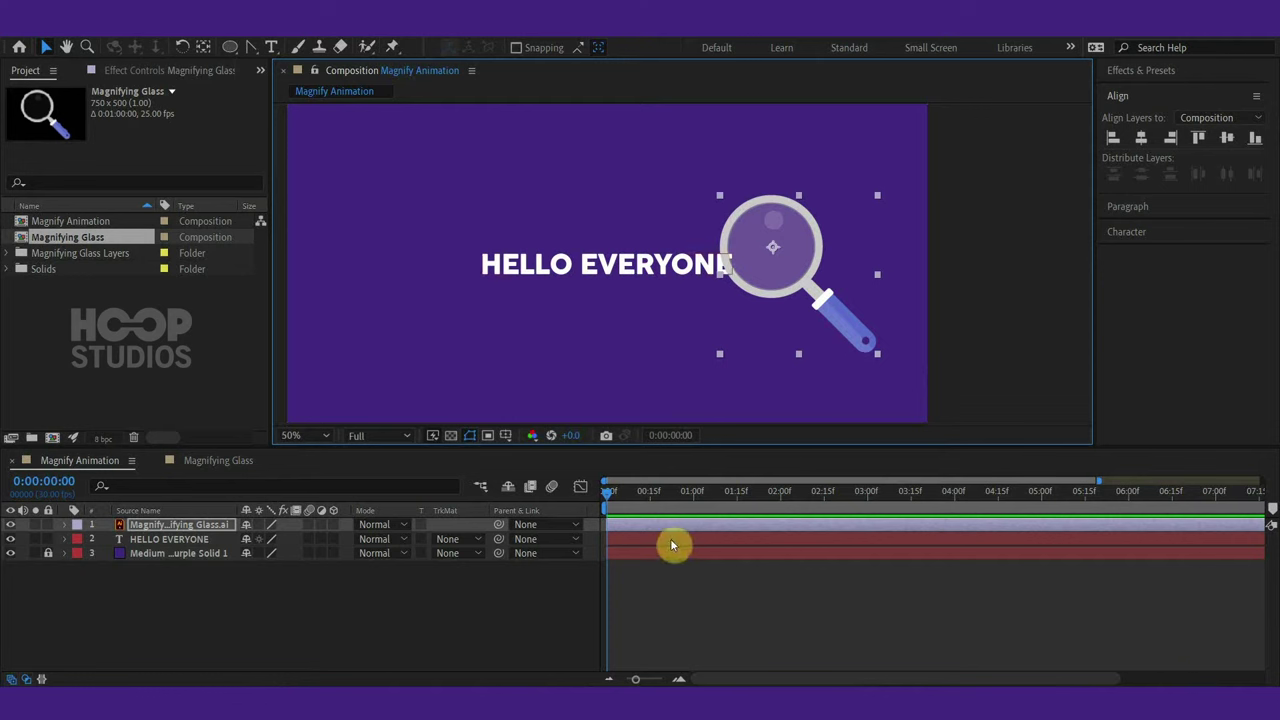
- Keyframe the glass's Position at 0:00 with it moved off the composition to the upper right
key(p)
click(107, 539)
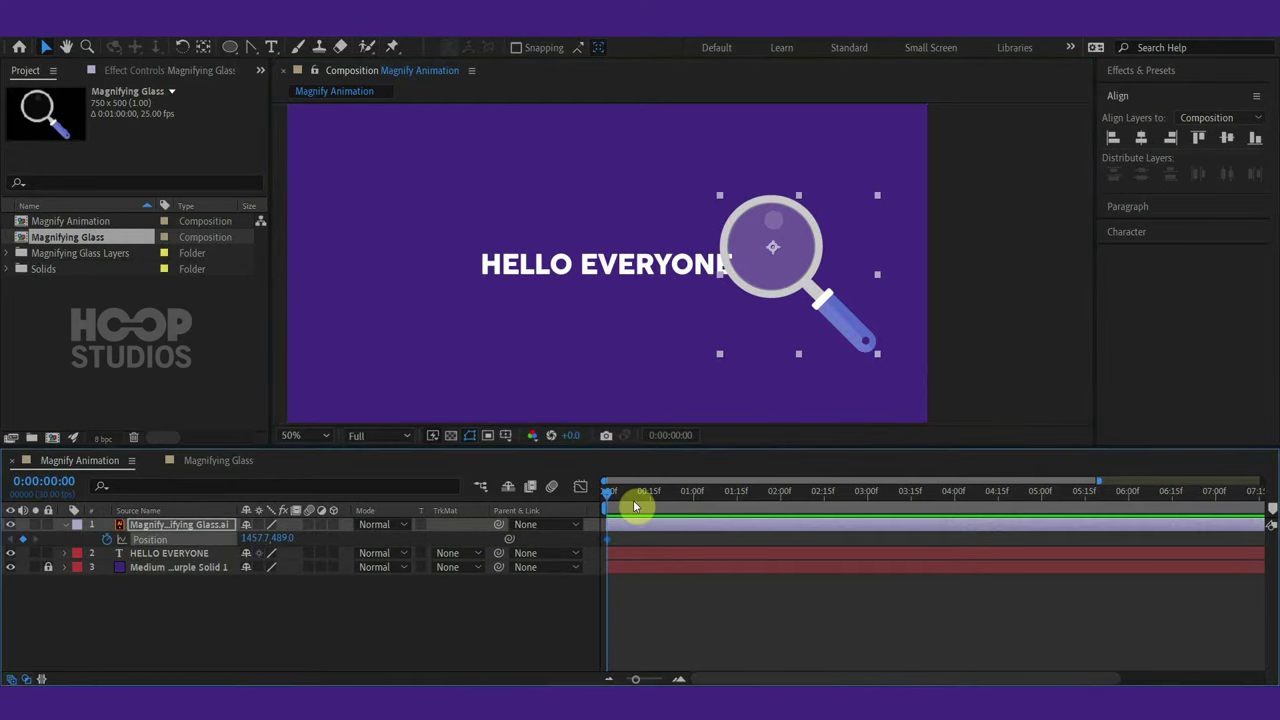
mouse_move(837, 320)
mouse_down()
mouse_move(1062, 234)
mouse_move(1051, 223)
mouse_move(797, 313)
mouse_move(522, 300)
mouse_up()
click(740, 460)
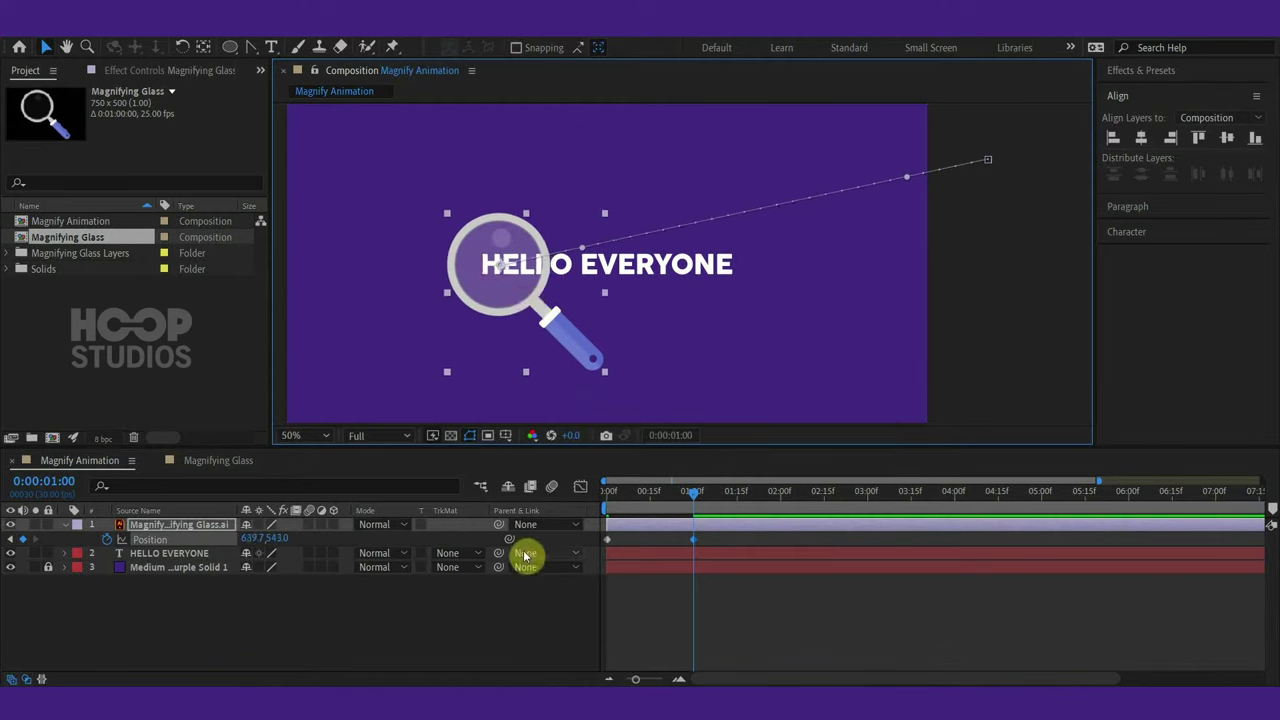
click(63, 526)
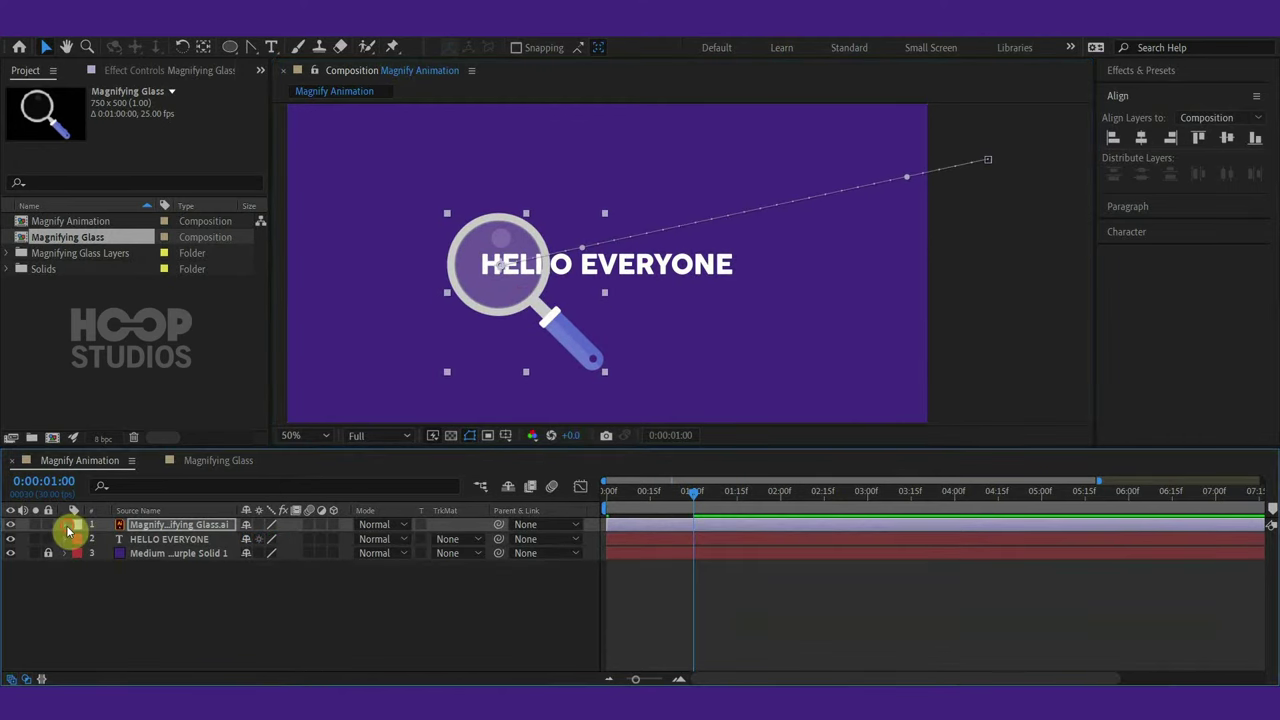
click(68, 531)
- Keyframe Rotation from 0:00 to 88° at 1:00 and curve the motion path down into HELLO
click(107, 596)
drag(697, 531, 593, 517)
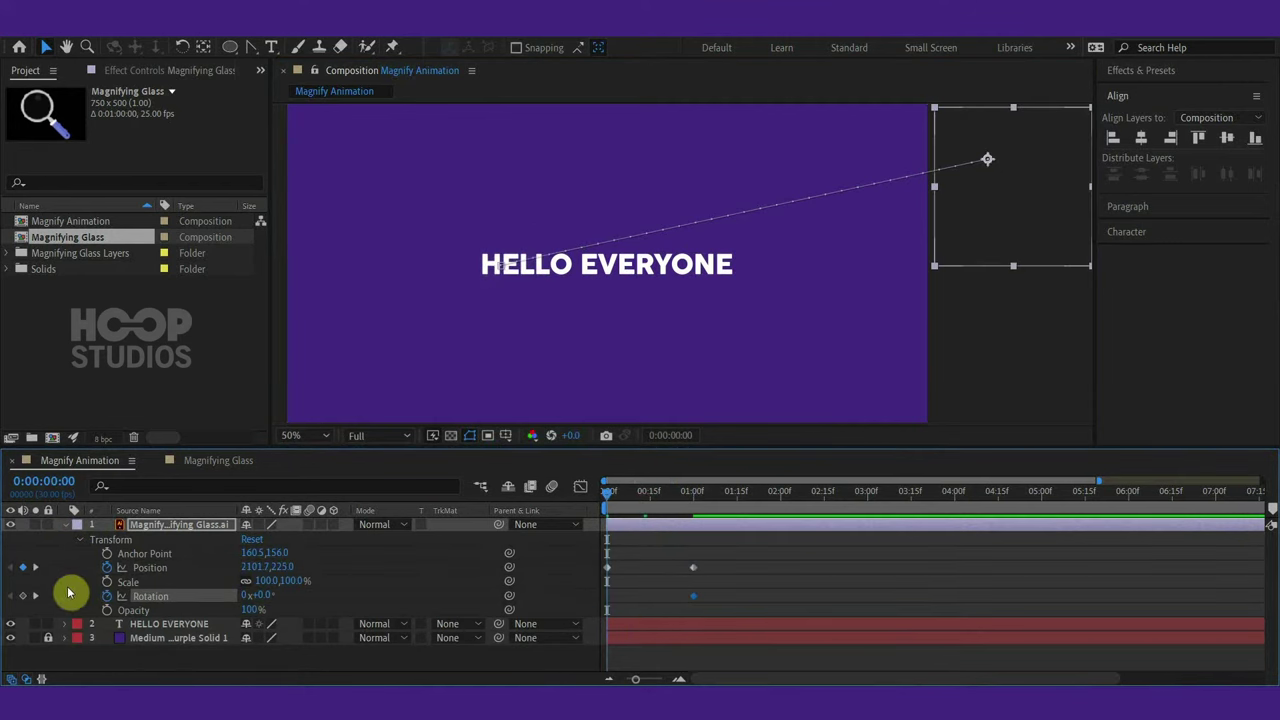
click(27, 597)
click(694, 506)
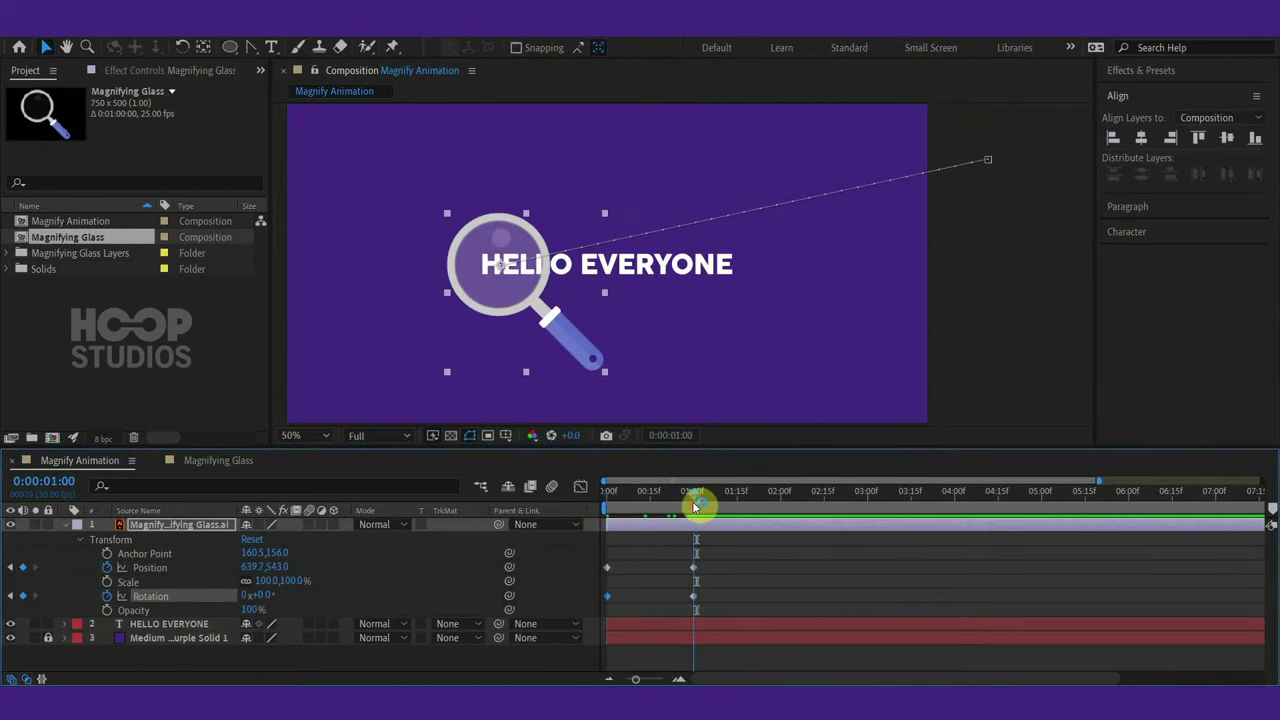
drag(250, 596, 331, 587)
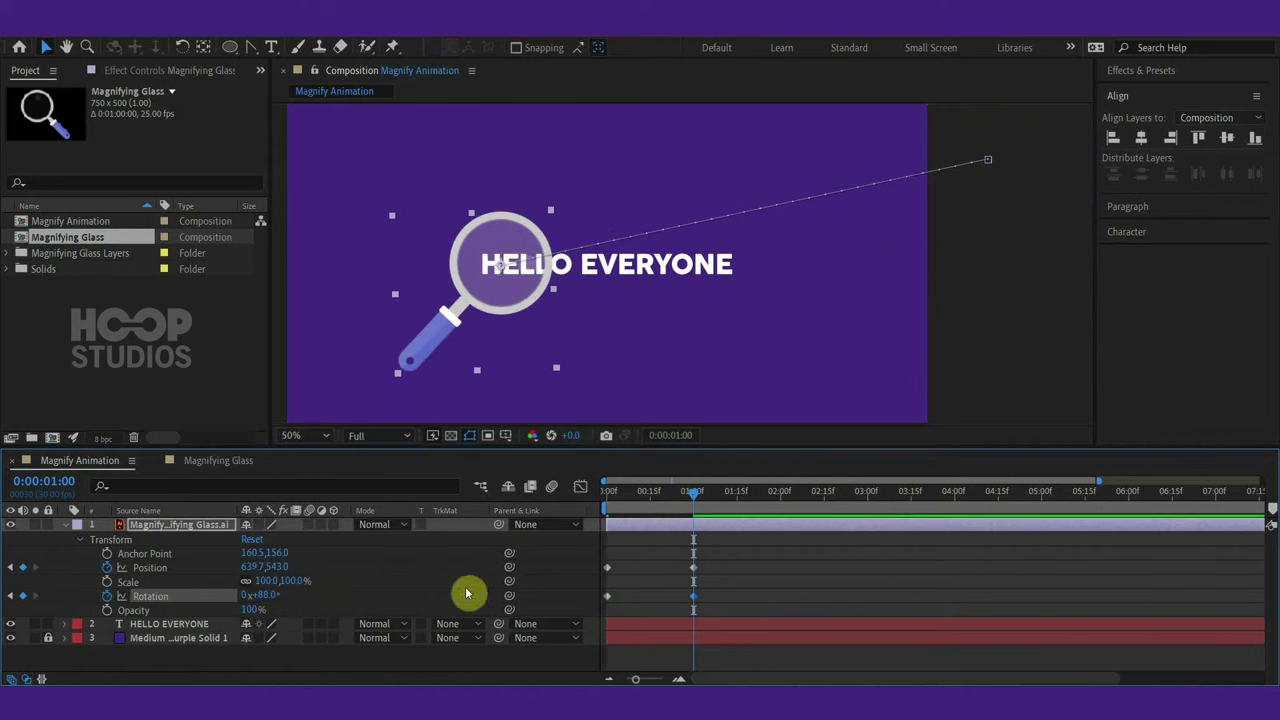
mouse_move(987, 185)
mouse_down()
mouse_move(585, 250)
mouse_move(725, 288)
mouse_up()
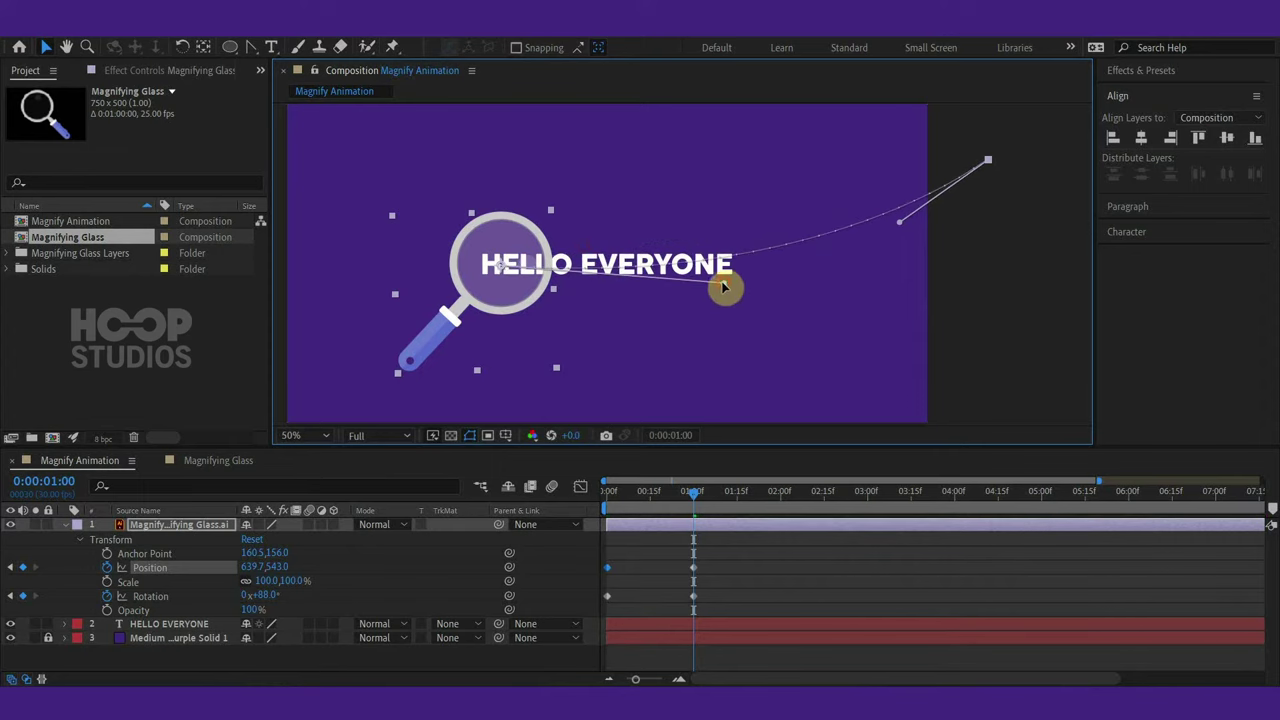
drag(712, 555, 606, 603)
- Apply Easy Ease to the glass's selected Position and Rotation keyframes
right_click(607, 596)
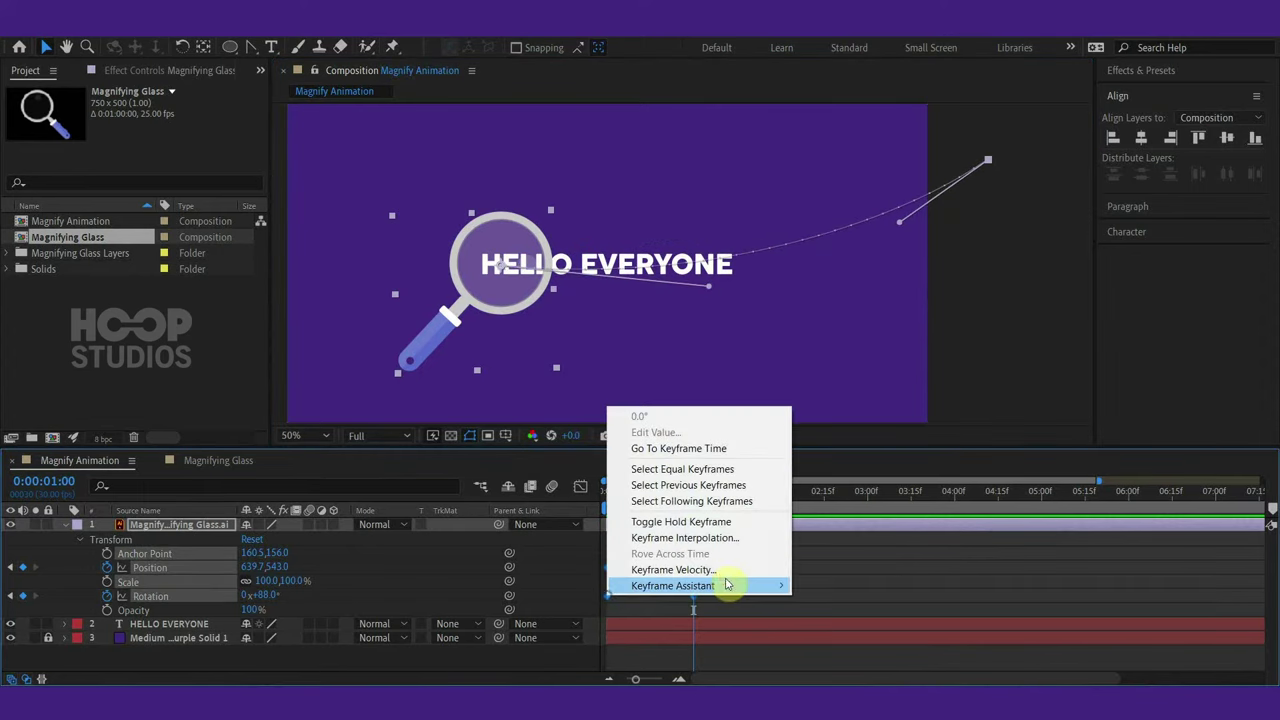
mouse_move(727, 585)
click(835, 486)
- In the Graph Editor, pull the speed handle left so the glass rushes in and settles gently
click(580, 486)
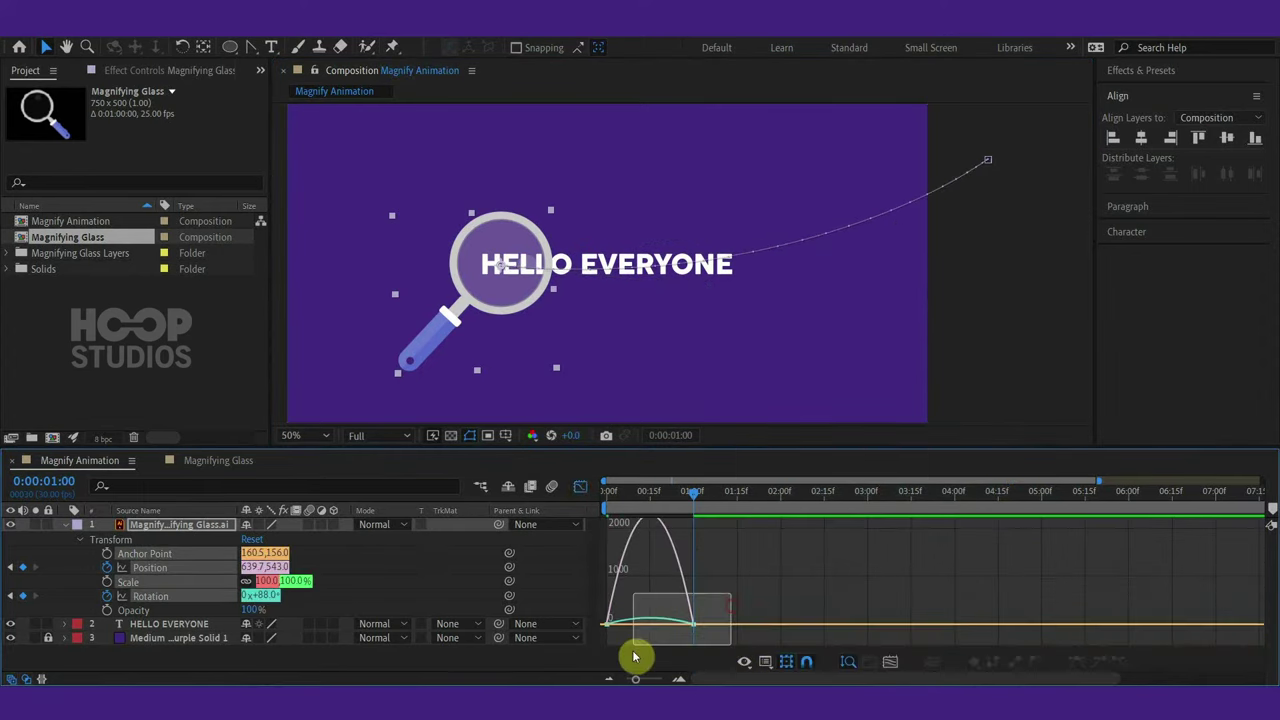
scroll(771, 671, up, 3)
scroll(750, 668, up, 3)
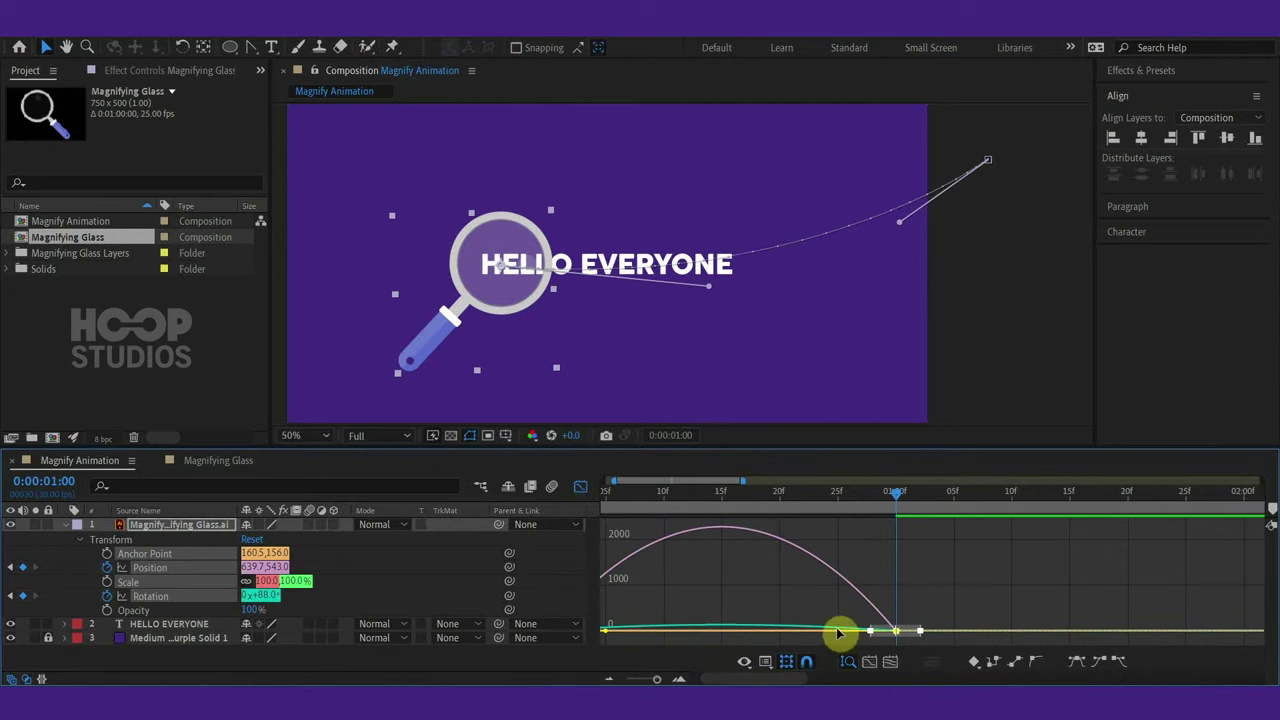
drag(838, 632, 628, 558)
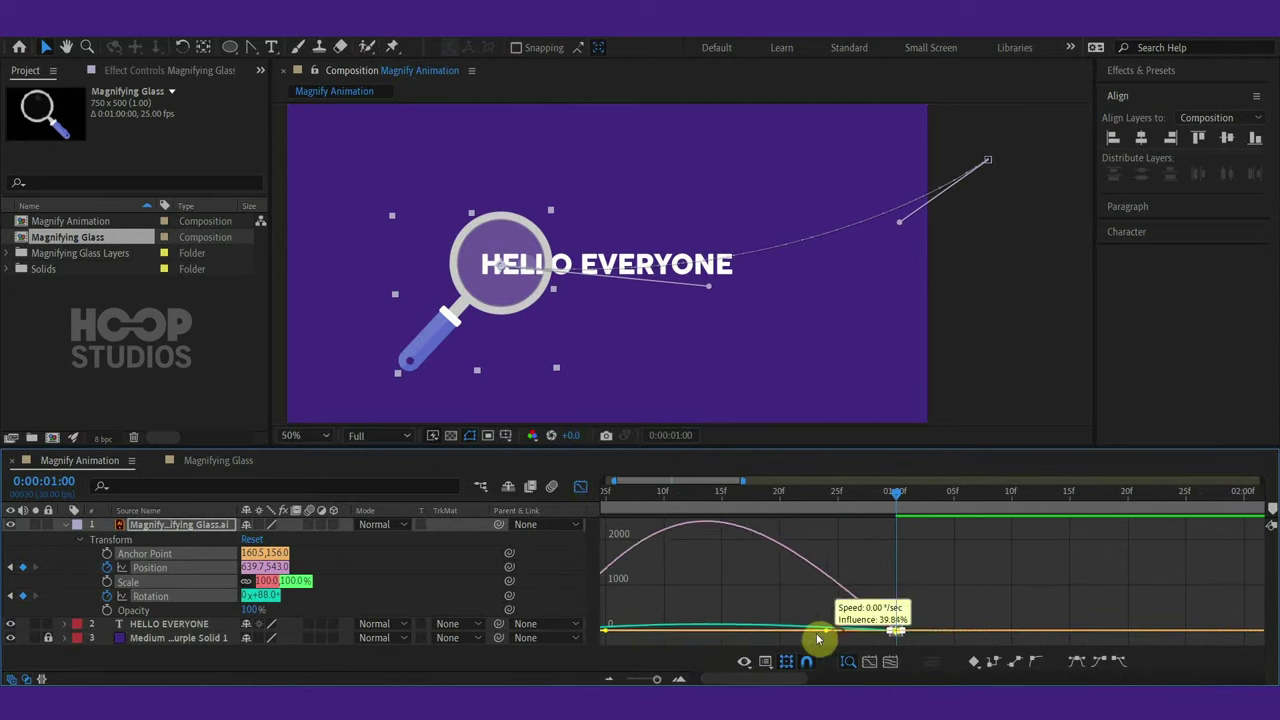
click(581, 487)
- Preview the entrance animation from the start with the full timeline visible
key(Home)
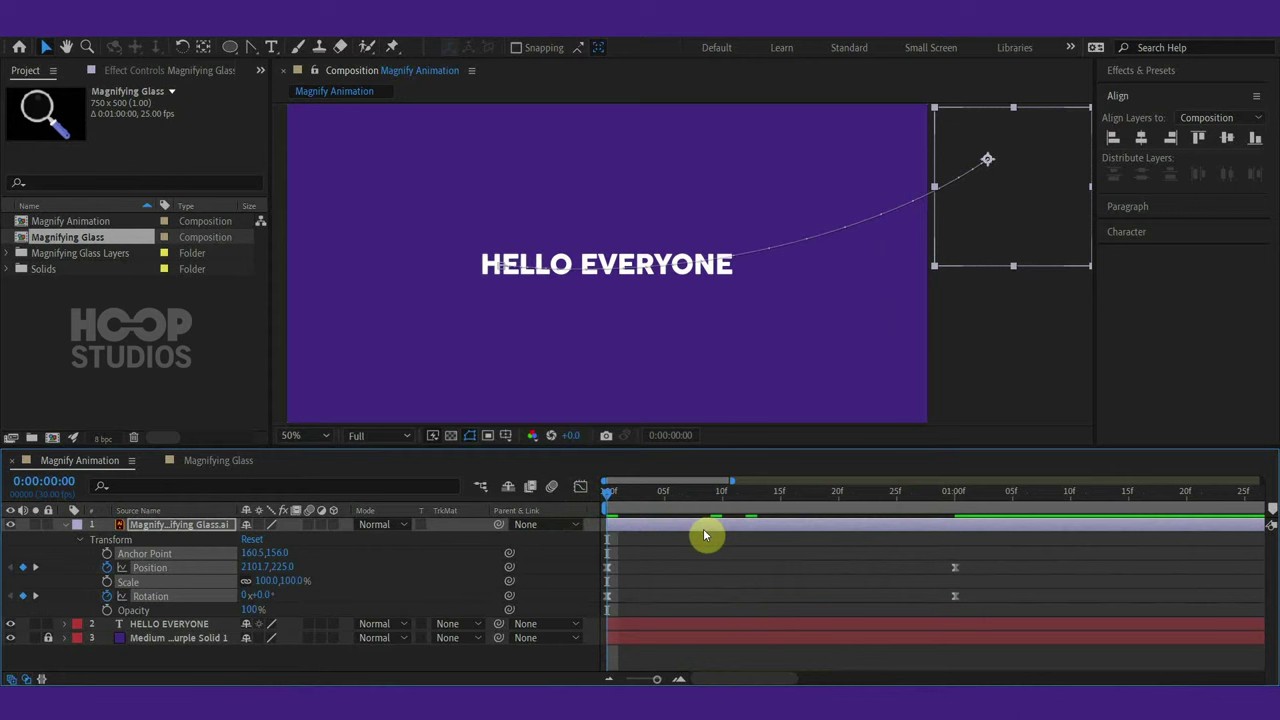
key(minus)
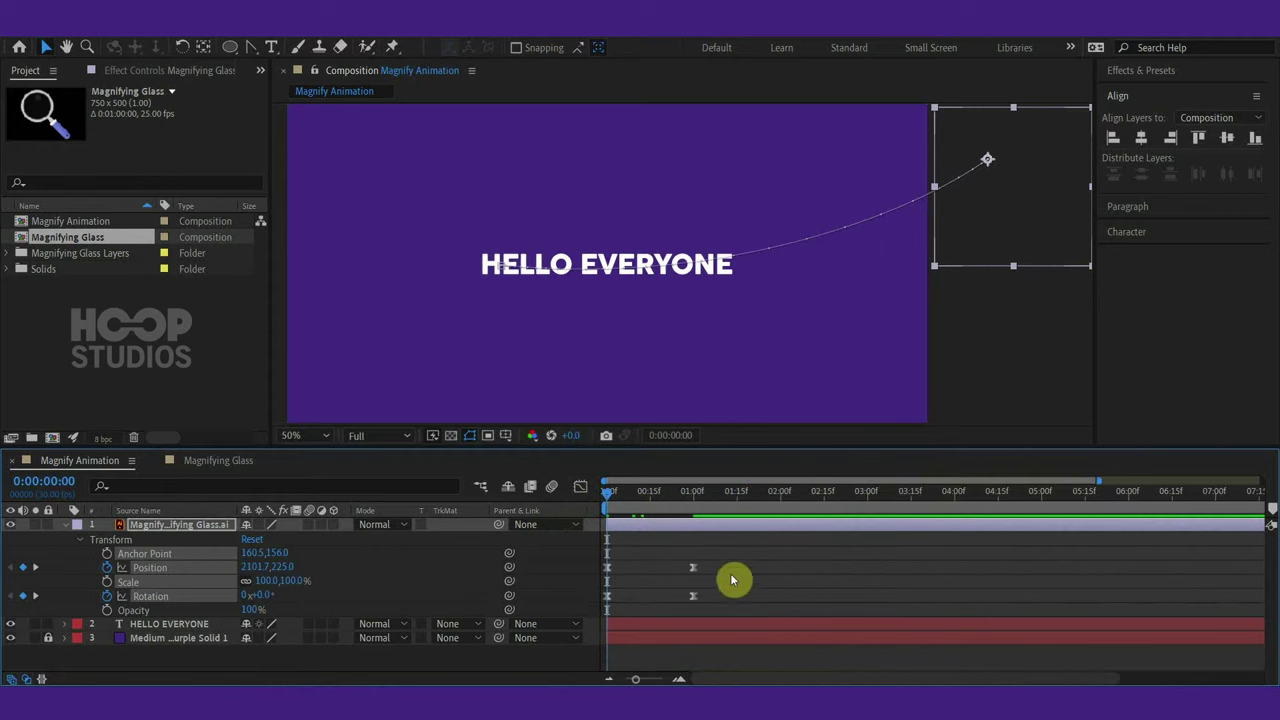
key(space)
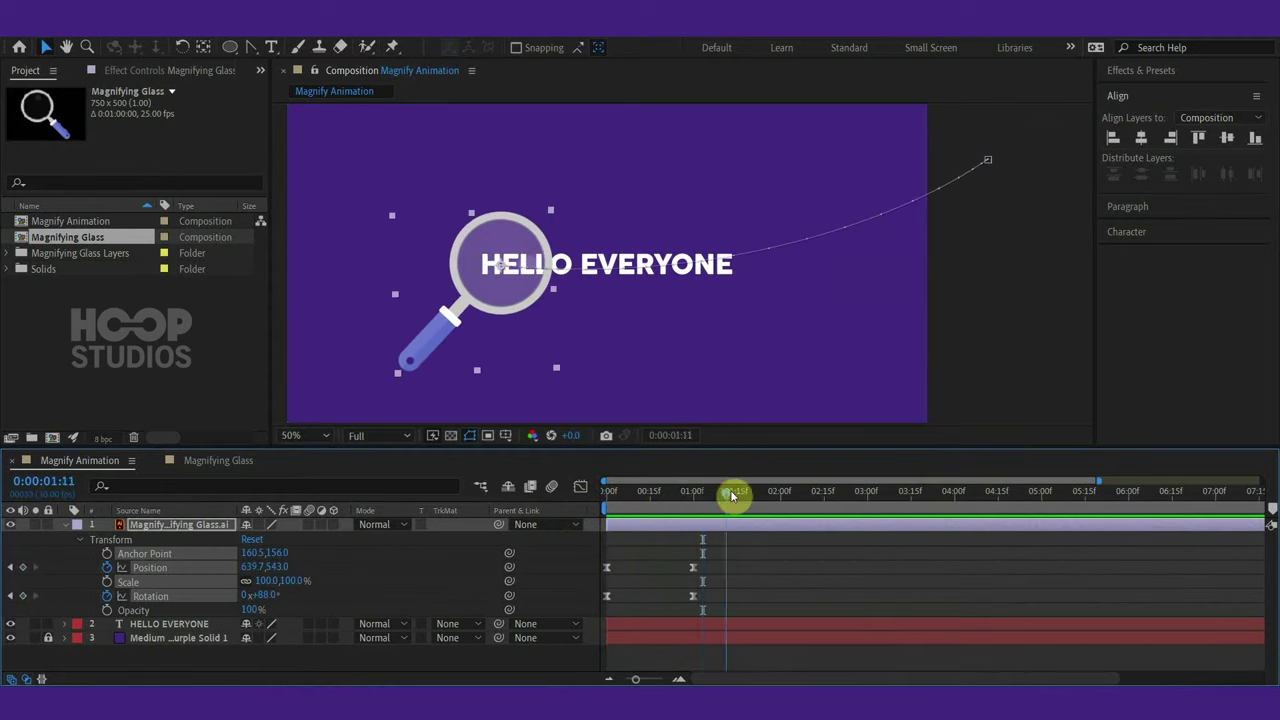
- Add a Position keyframe at 1:15 to hold the glass over HELLO
mouse_move(734, 494)
mouse_down()
mouse_move(824, 513)
mouse_move(734, 505)
mouse_up()
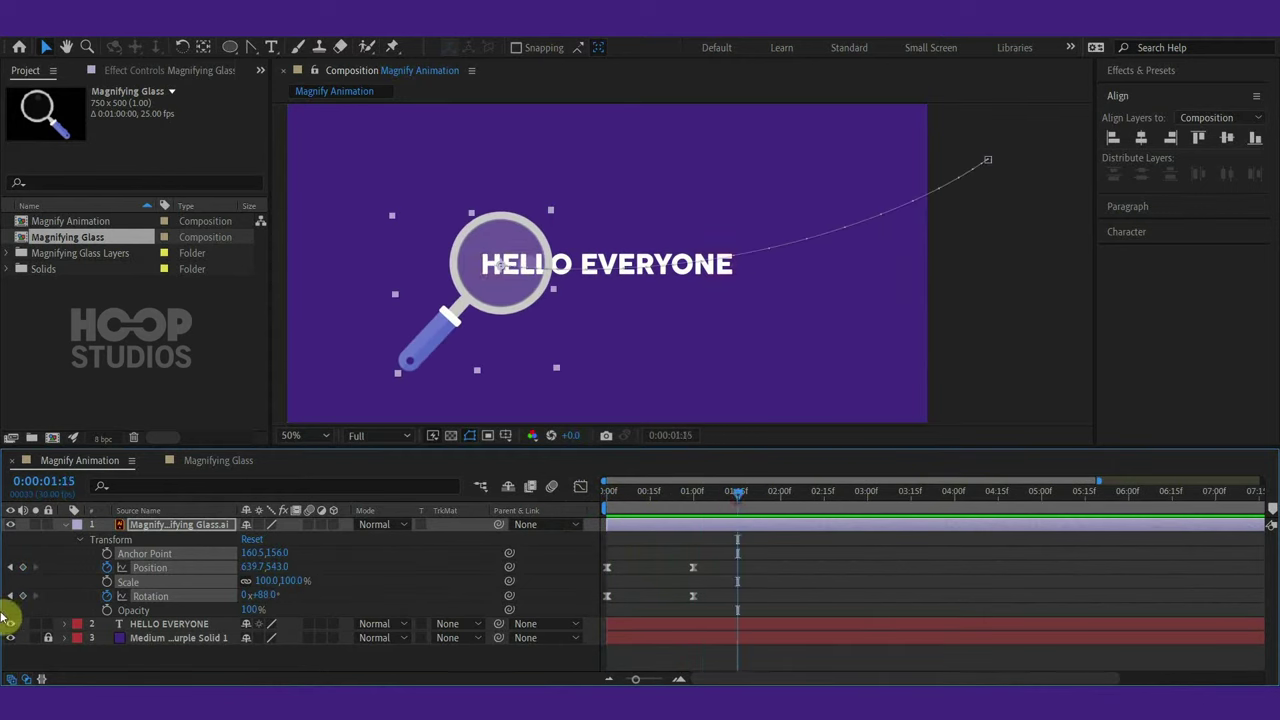
click(33, 576)
click(22, 568)
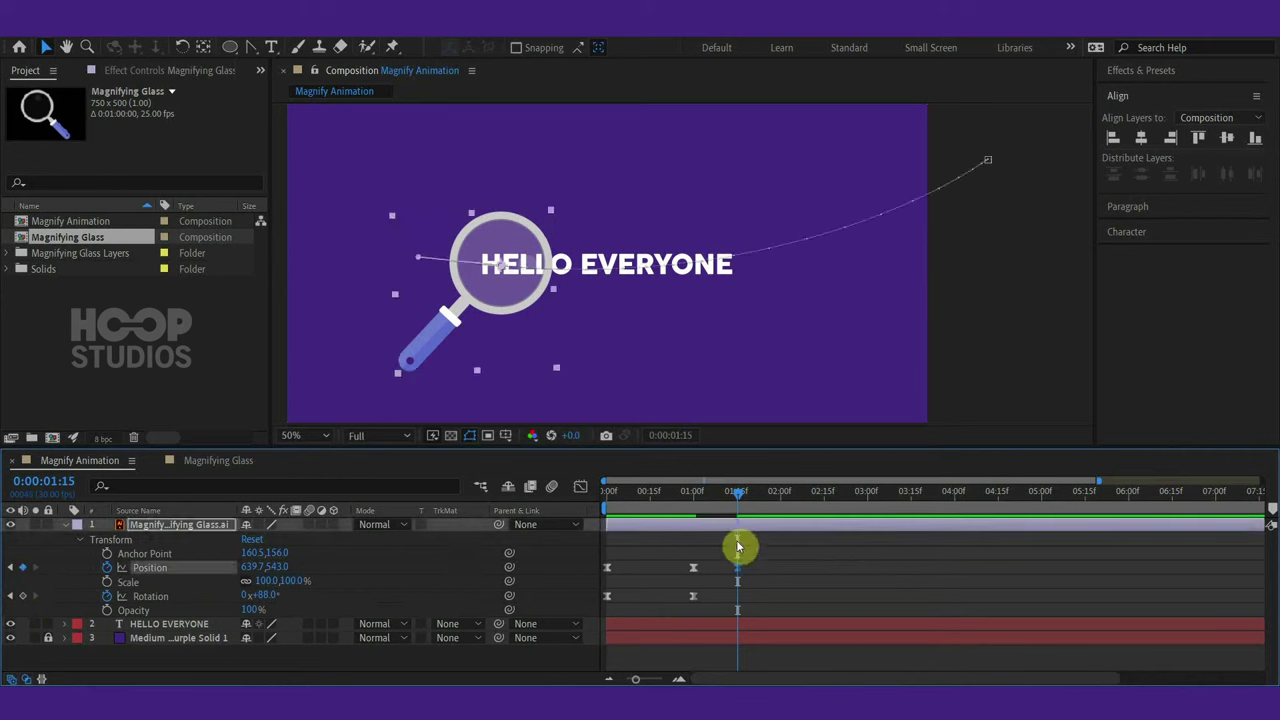
- At 4:00, slide the glass right to Position 1287.7, 541.0 over EVERYONE
click(876, 492)
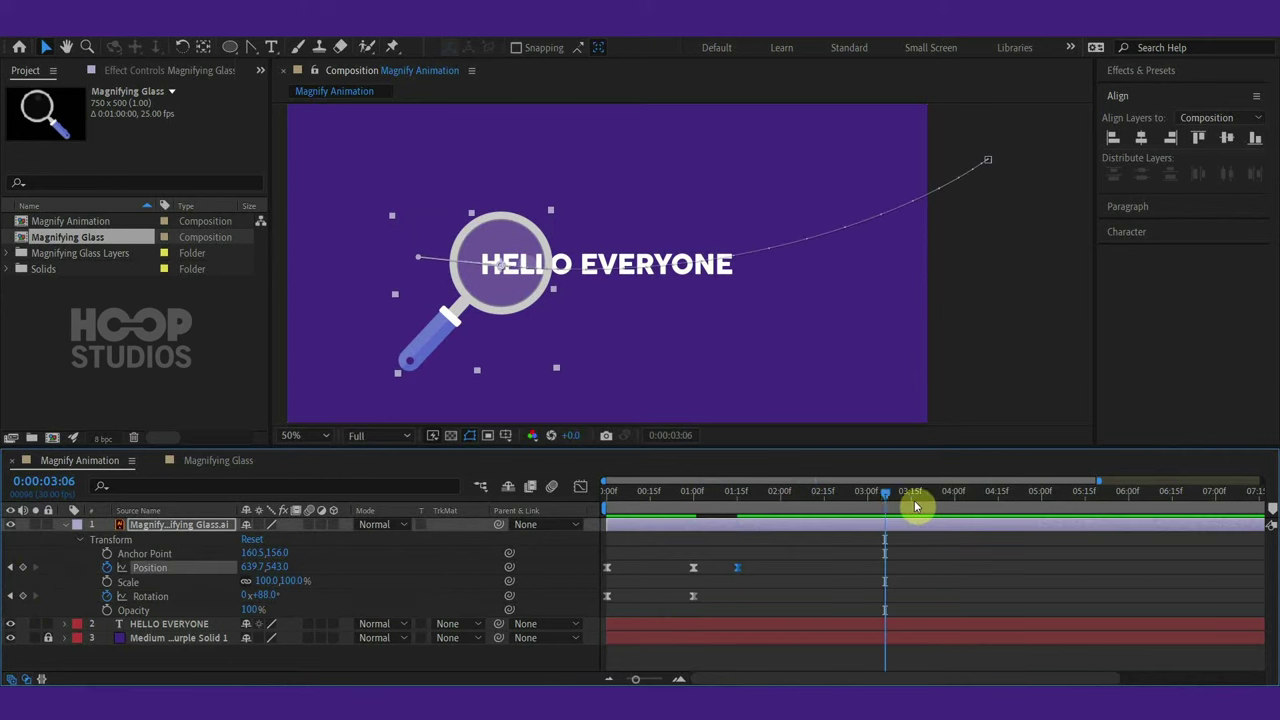
drag(906, 497, 960, 497)
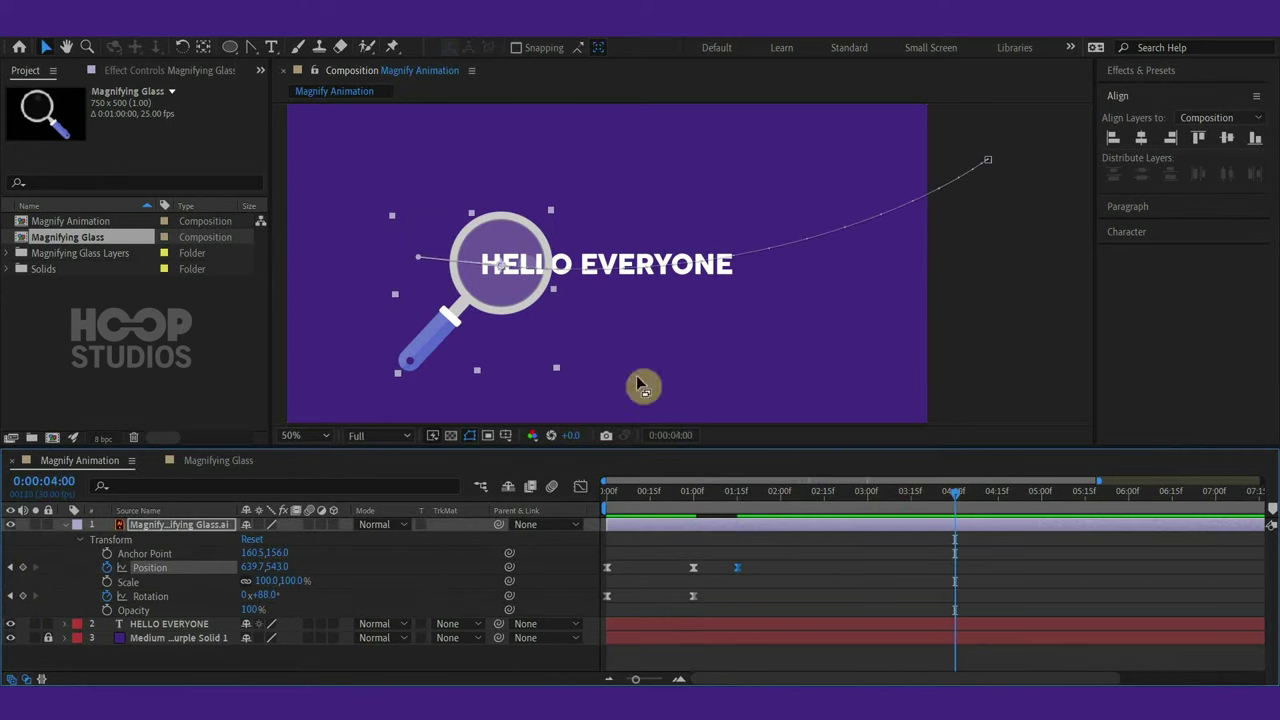
drag(433, 329, 662, 318)
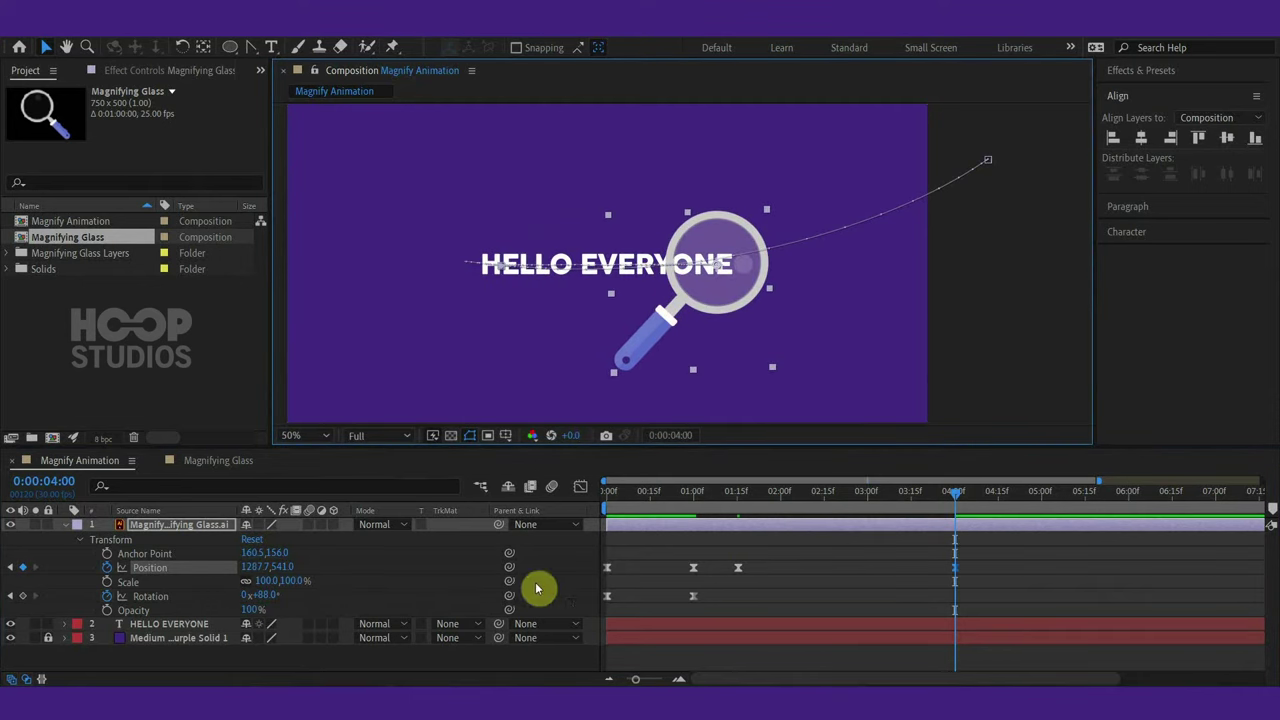
click(740, 492)
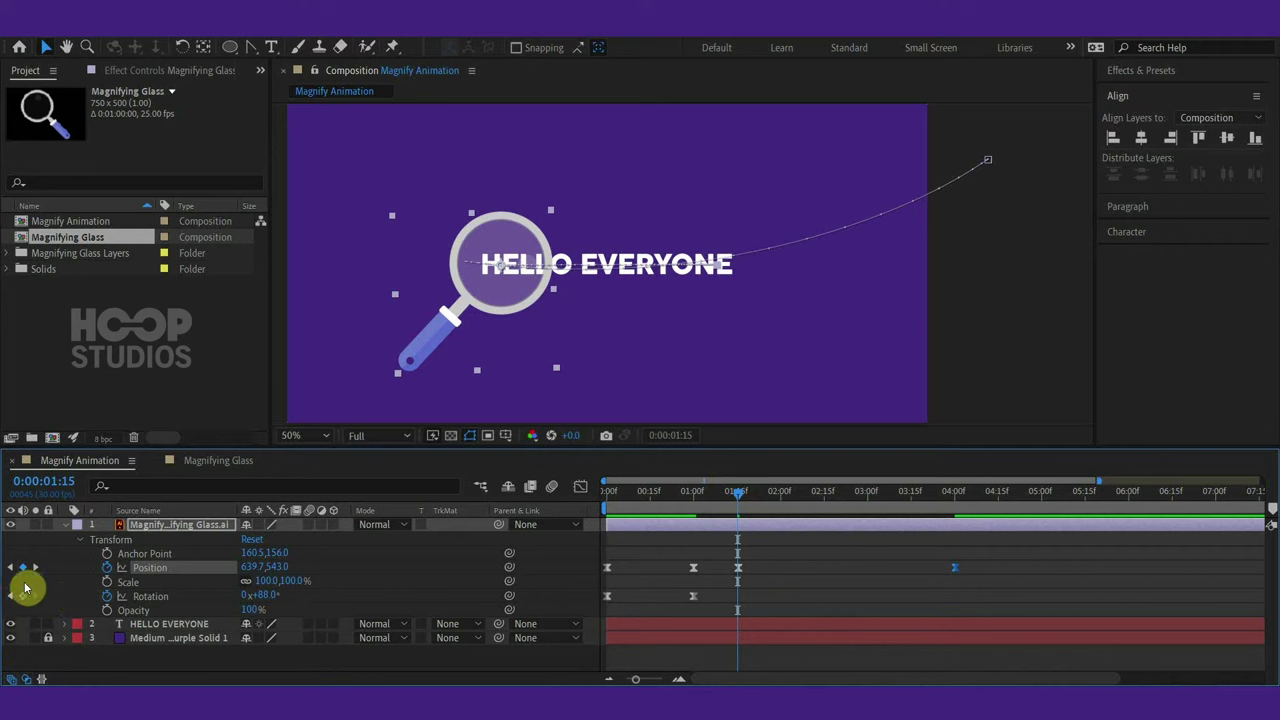
click(956, 492)
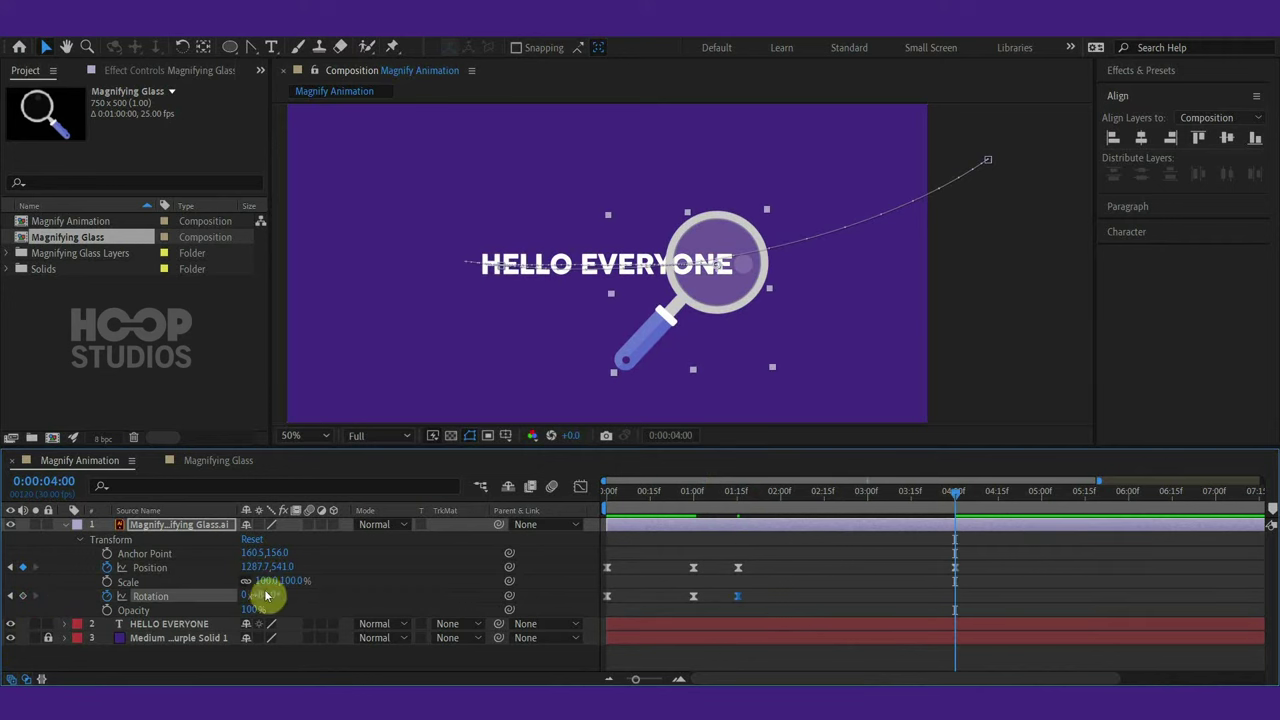
- Tilt the glass to 13° at 4:00, then select the Position keyframes at 1:00 and 1:15
drag(266, 596, 205, 594)
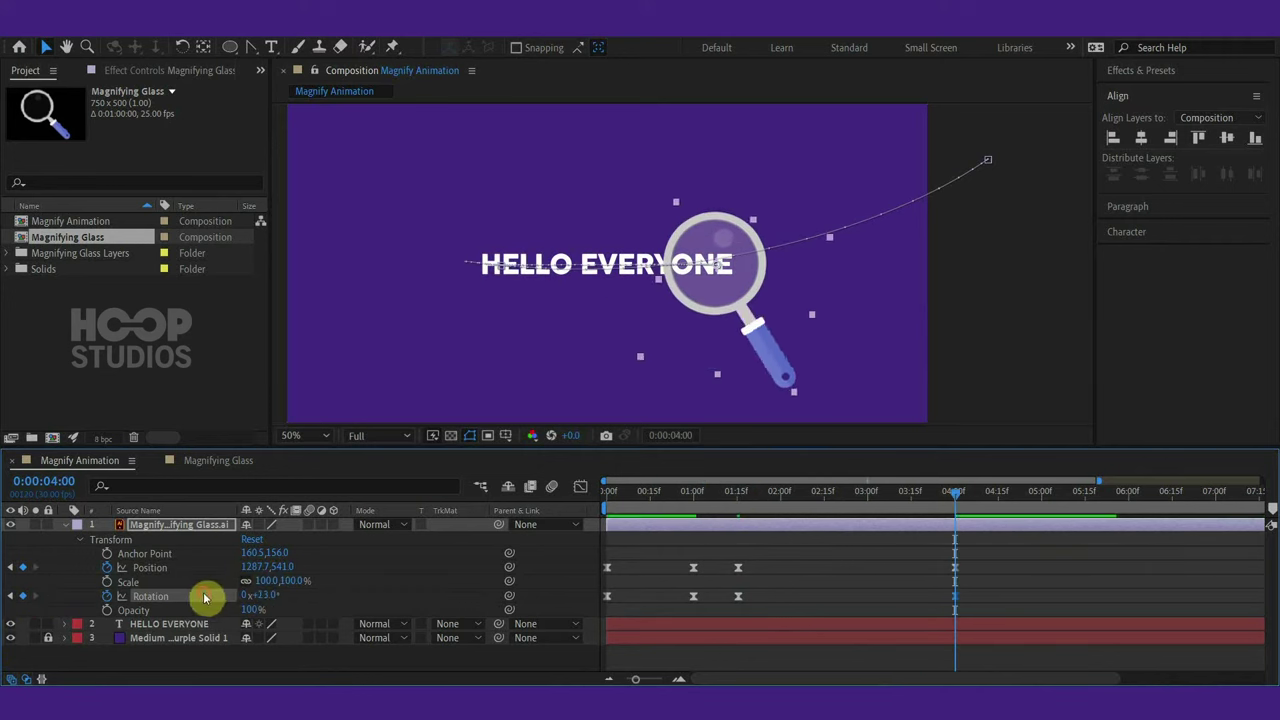
click(205, 596)
key(j)
key(j)
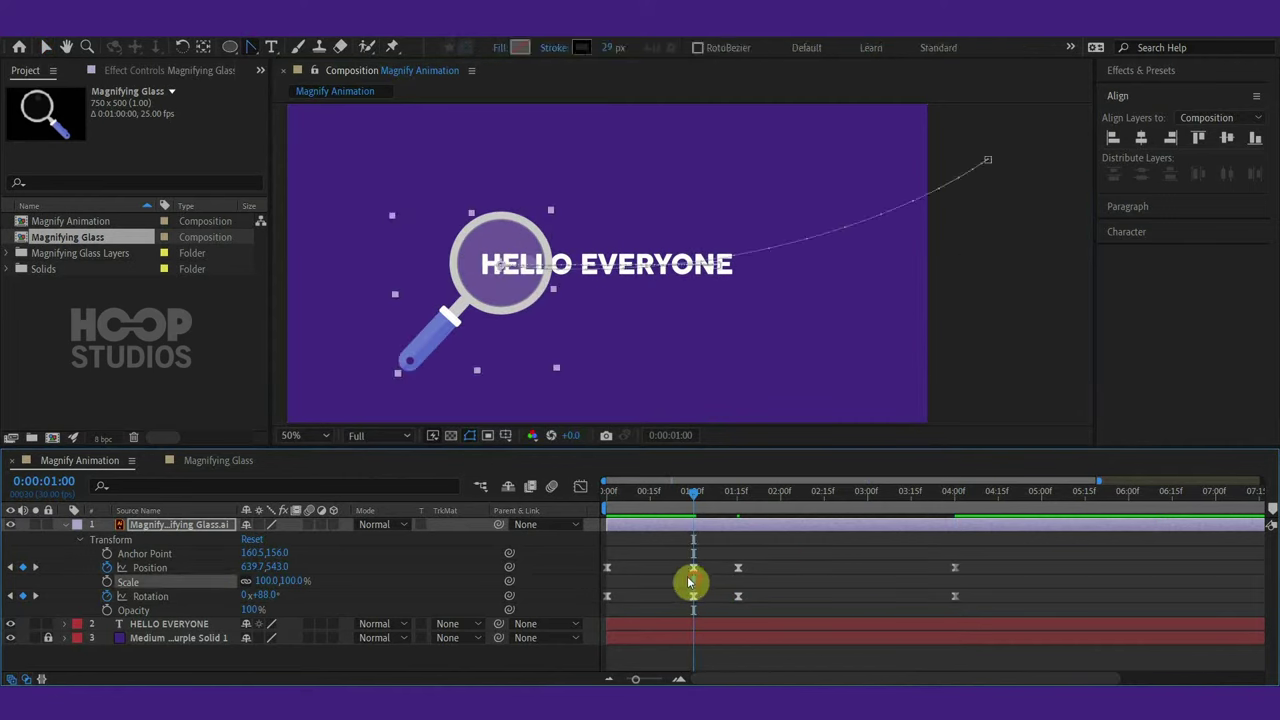
drag(776, 552, 697, 571)
- Set the selected Position keyframes' spatial interpolation to Linear
right_click(697, 571)
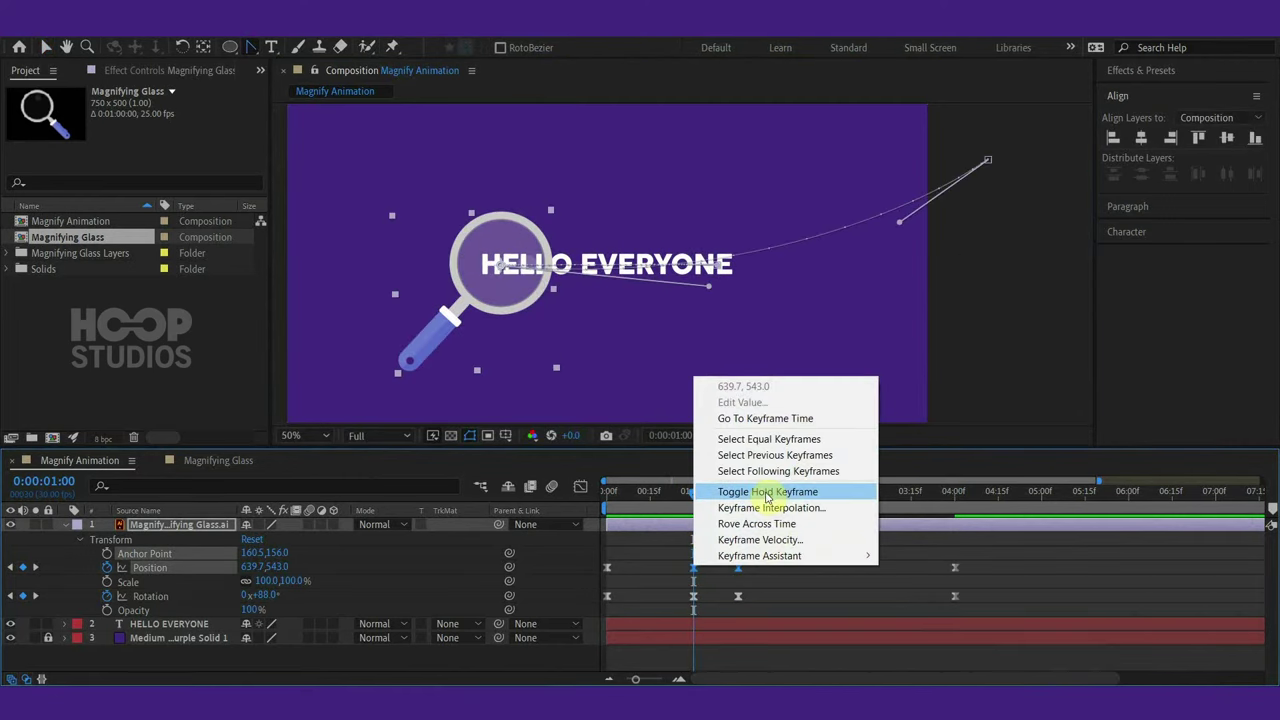
click(770, 508)
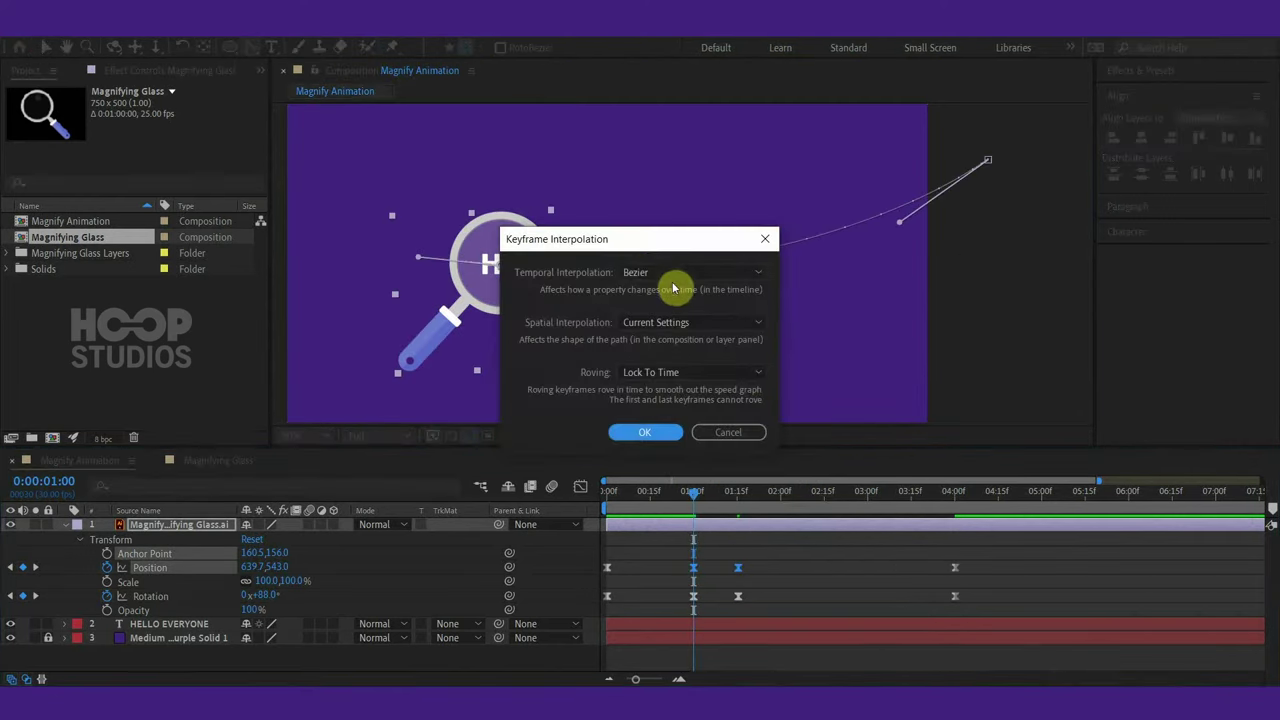
click(667, 322)
click(672, 368)
click(645, 432)
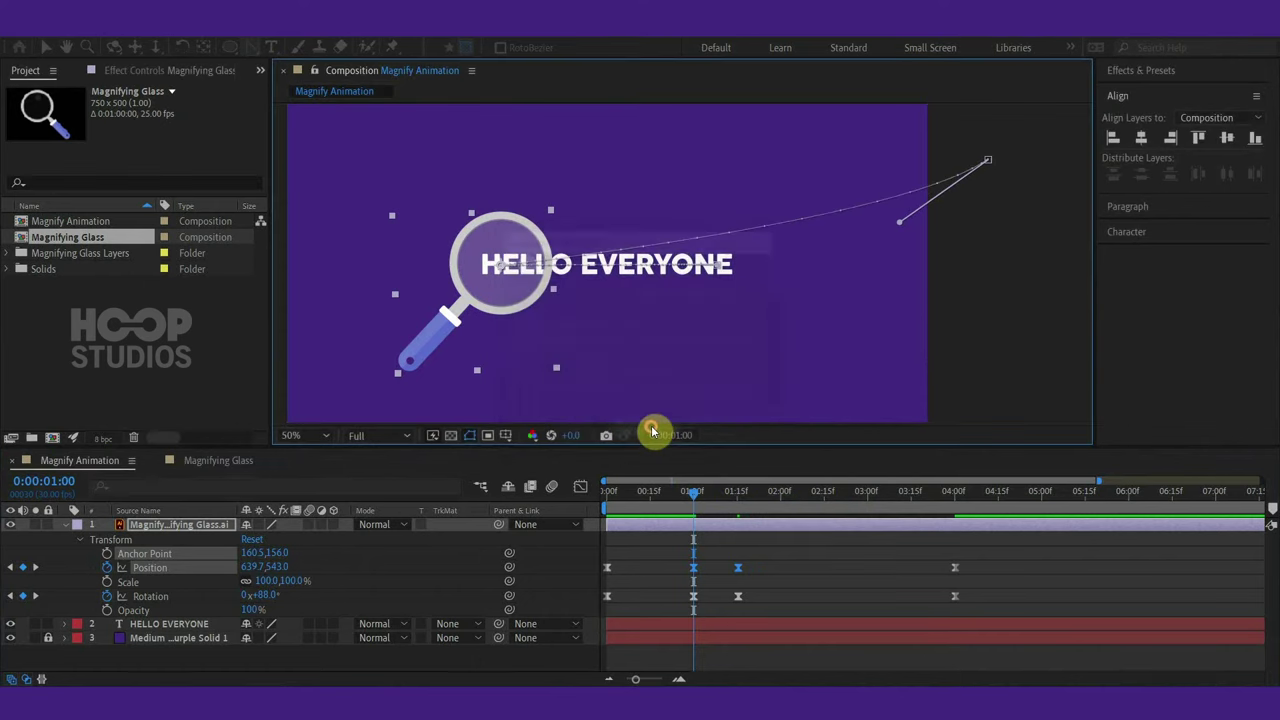
click(751, 553)
drag(632, 495, 652, 503)
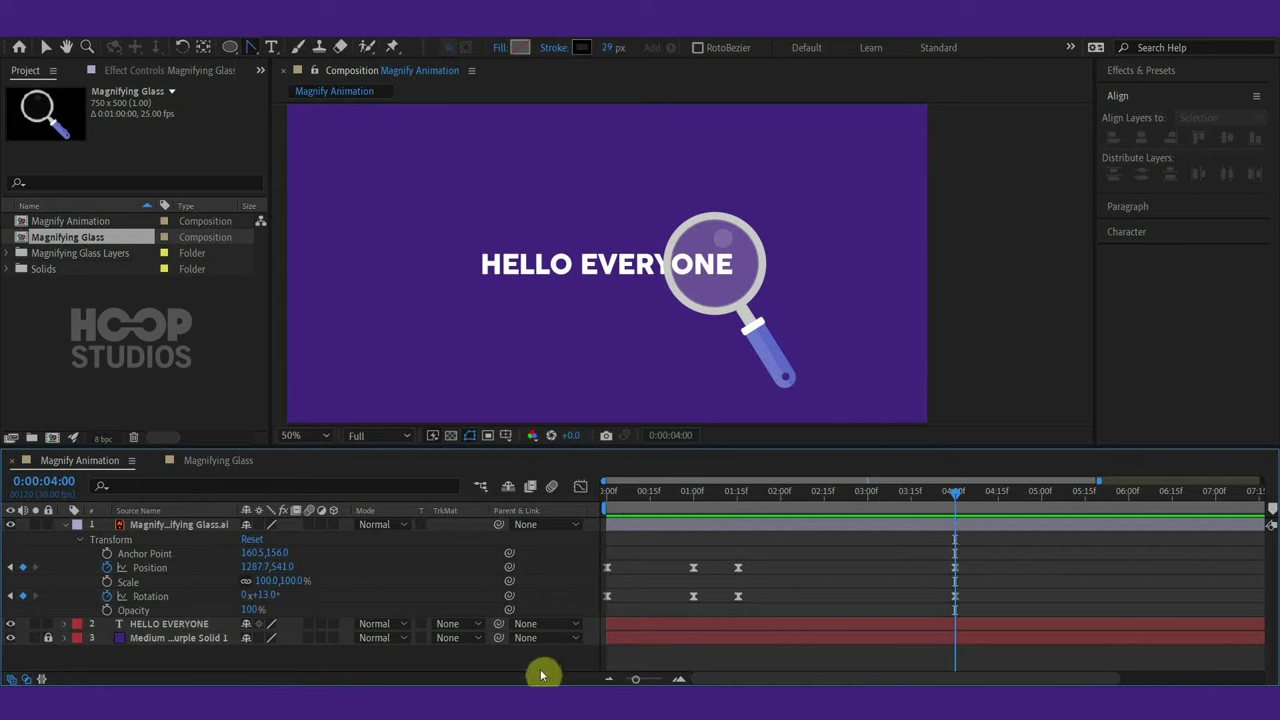
- Add a new adjustment layer at the top of the Magnify Animation composition
right_click(535, 658)
mouse_move(643, 483)
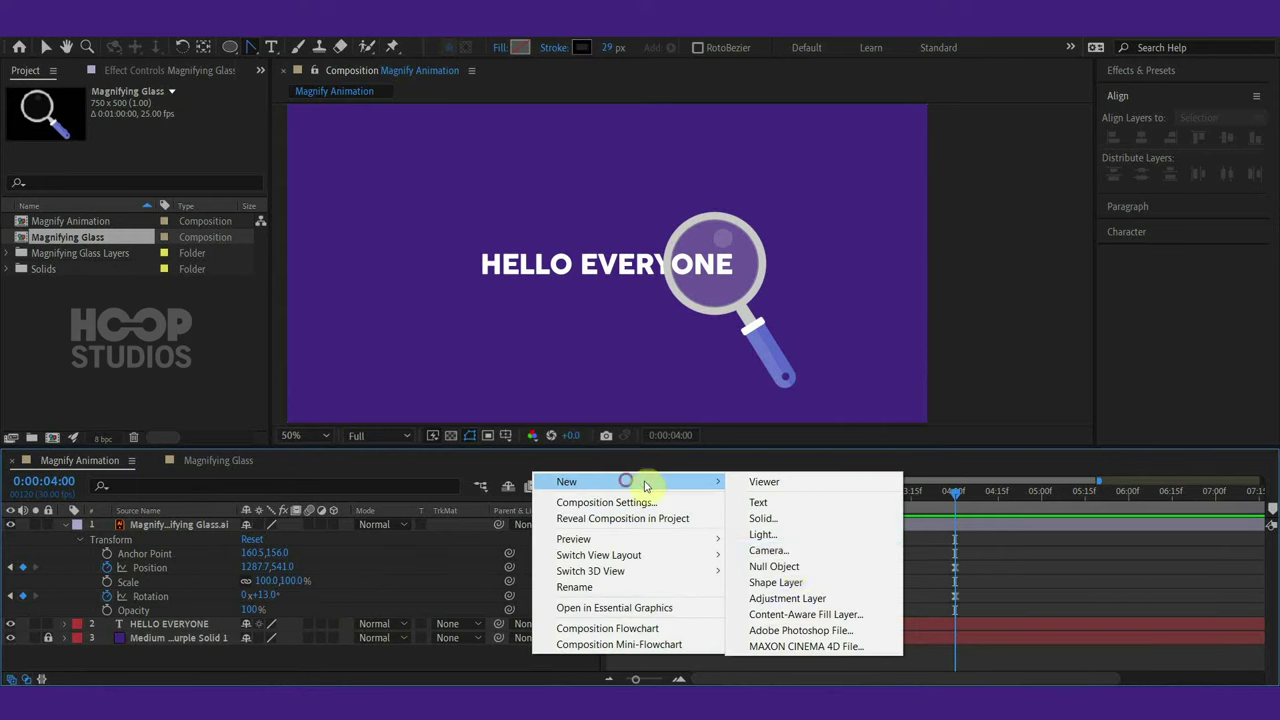
click(795, 598)
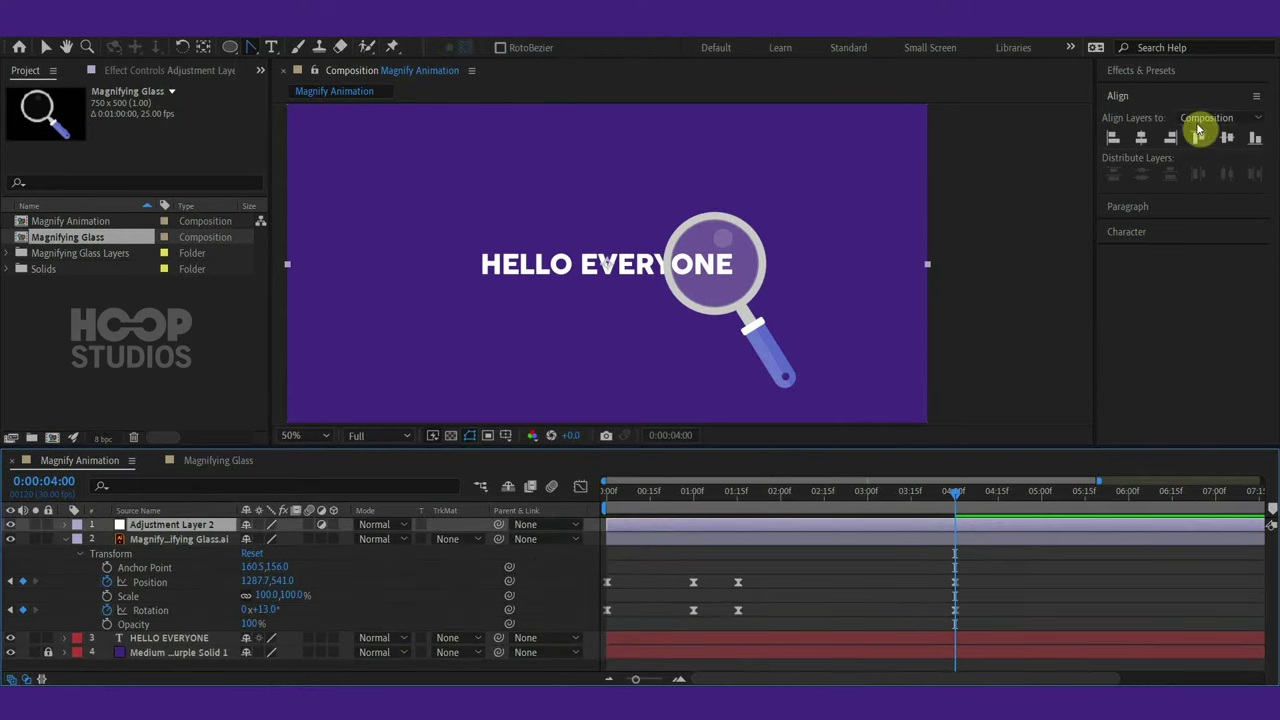
click(1141, 72)
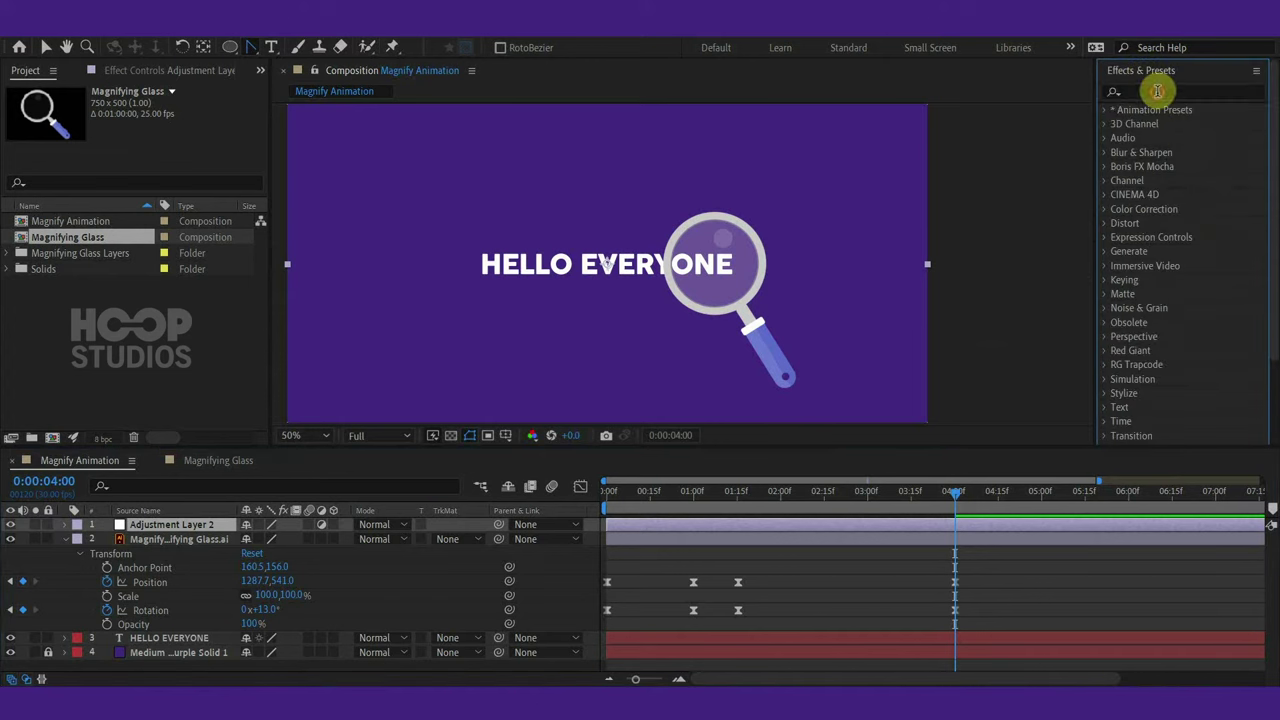
- Search 'magni' and apply Distort > Magnify to Adjustment Layer 2, then reveal its properties
click(1157, 91)
text(magni)
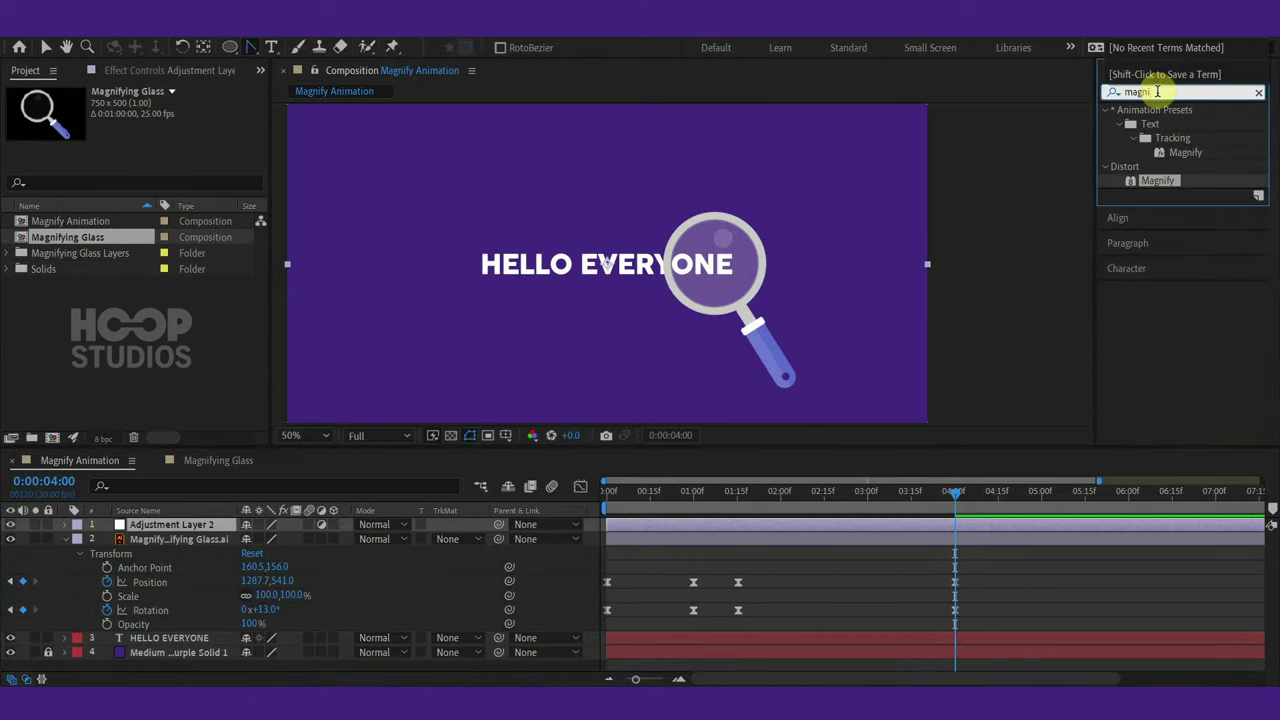
double_click(1156, 181)
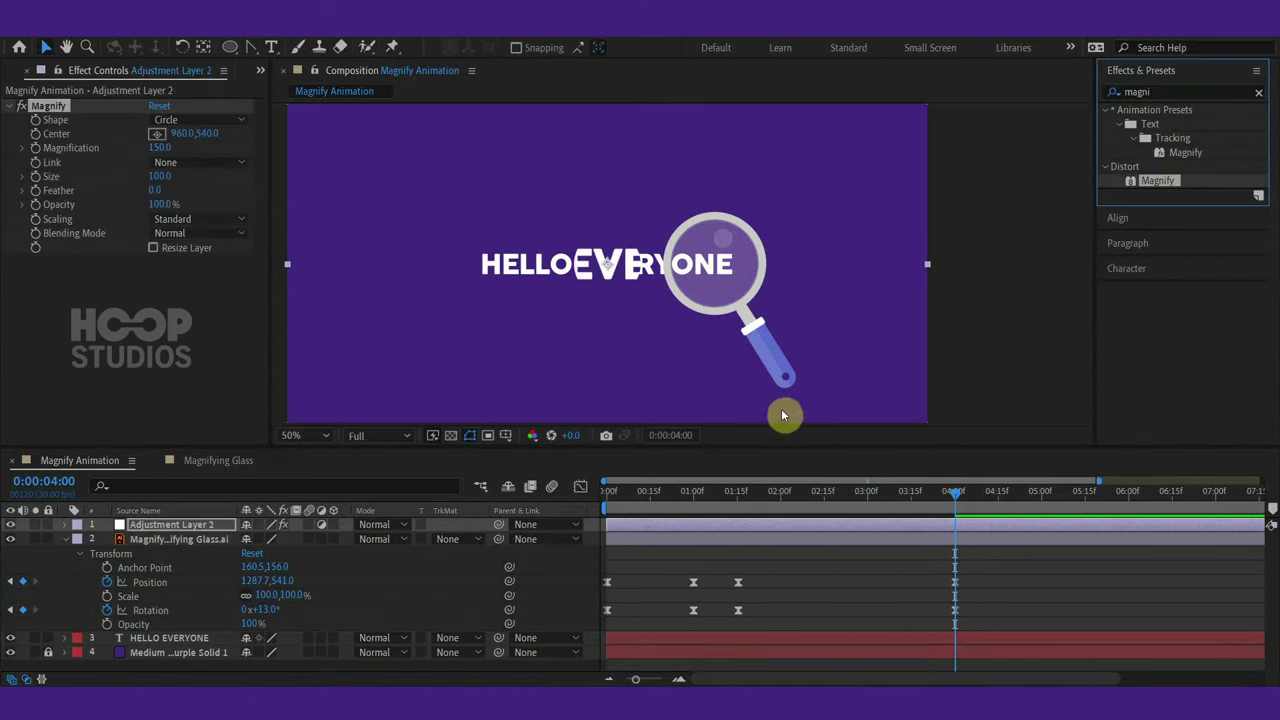
mouse_move(955, 493)
mouse_down()
mouse_move(858, 505)
mouse_move(888, 503)
mouse_up()
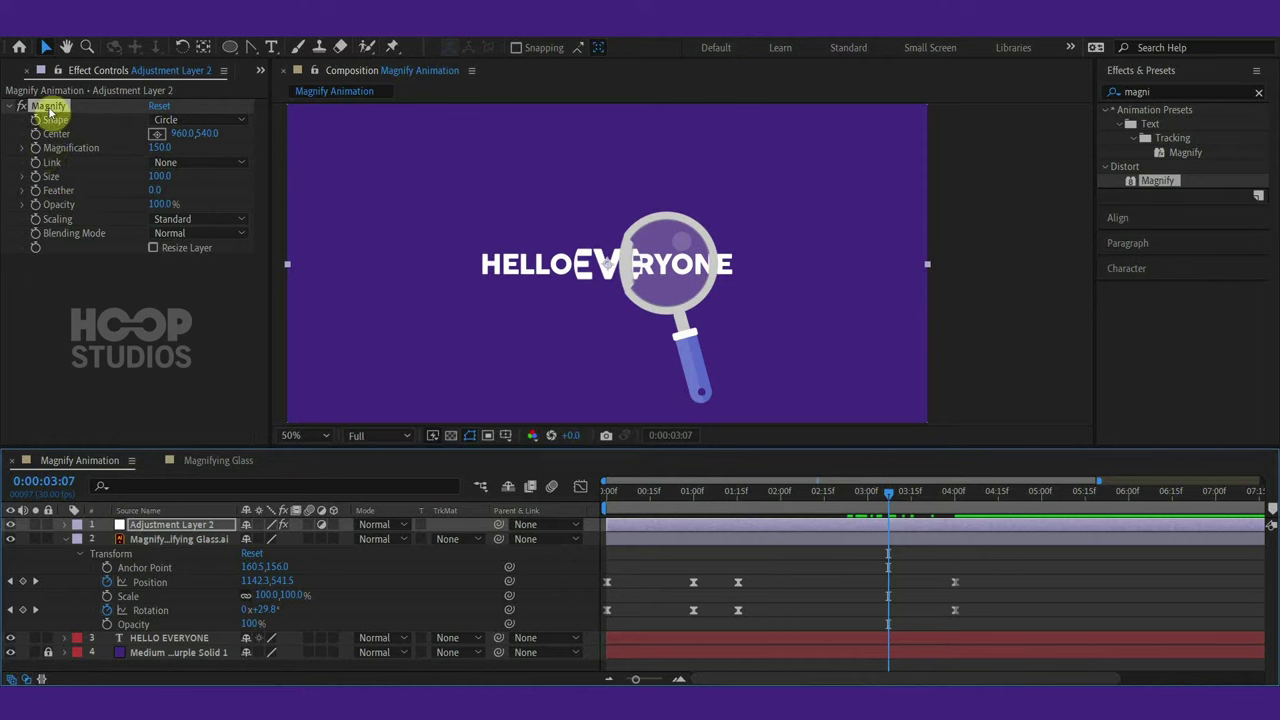
key(e)
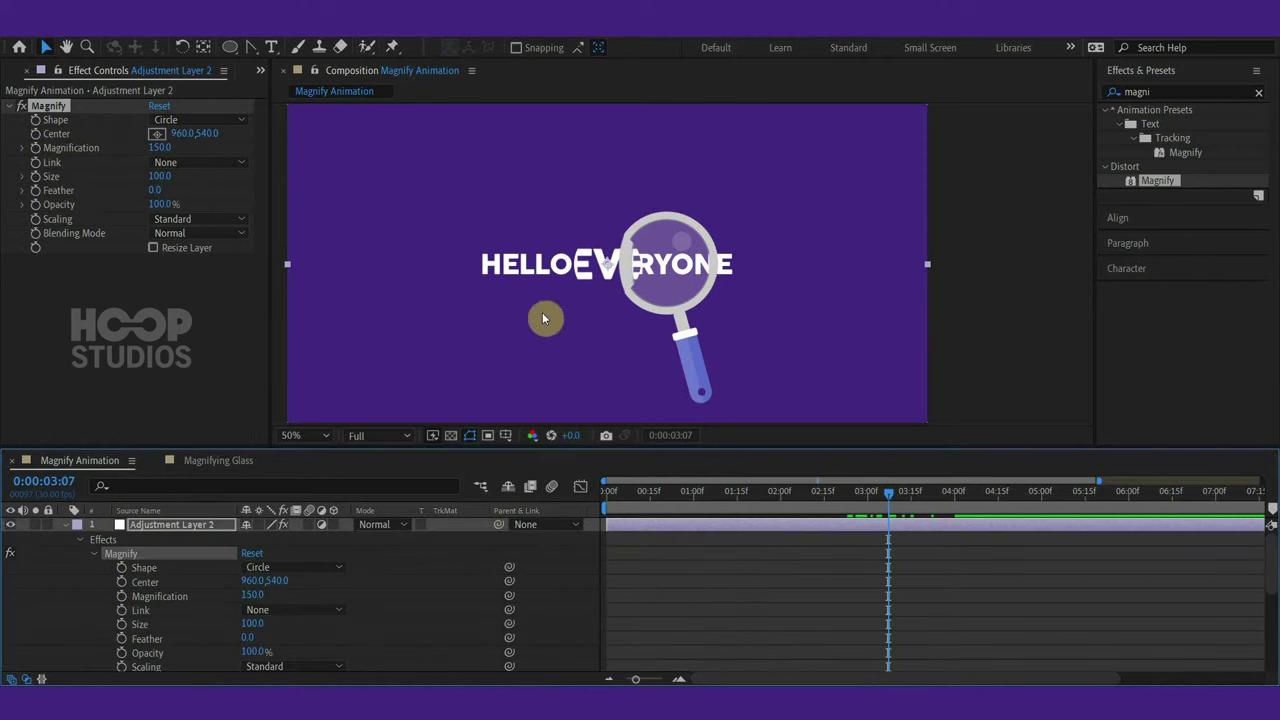
click(66, 525)
click(172, 524)
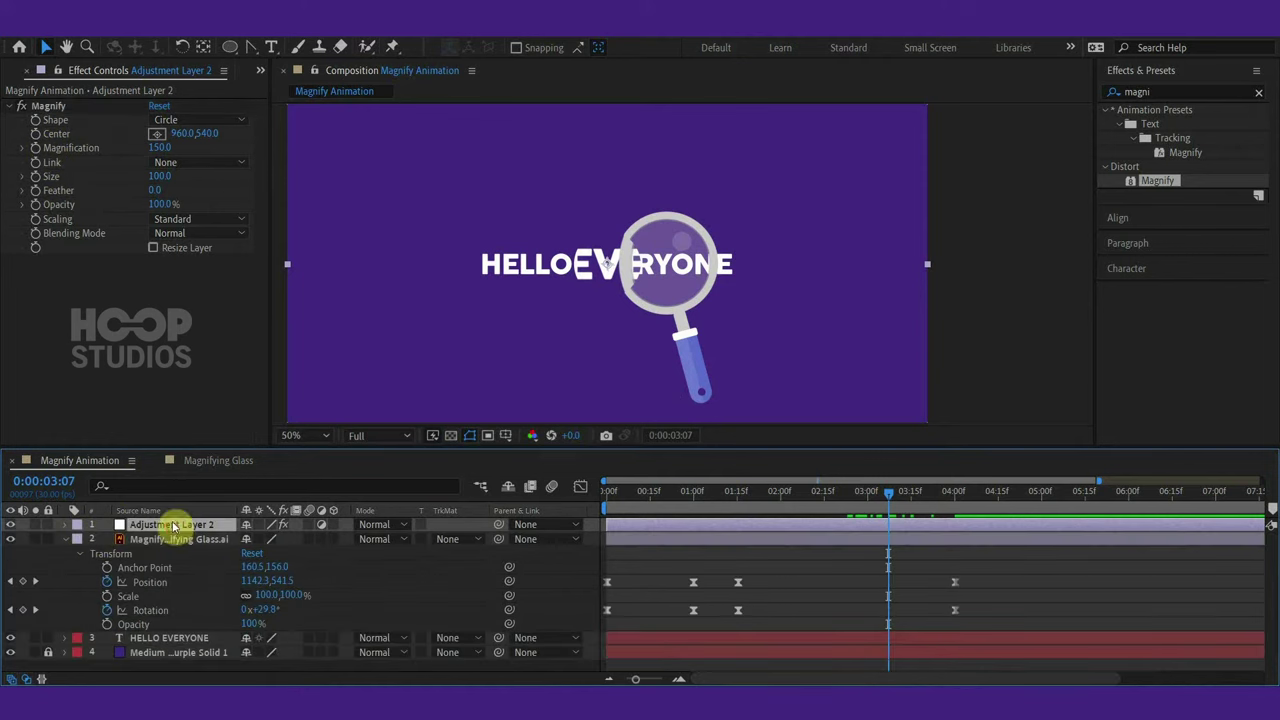
click(49, 105)
- Drag the Magnify centre right and nudge it into the glass lens
key(e)
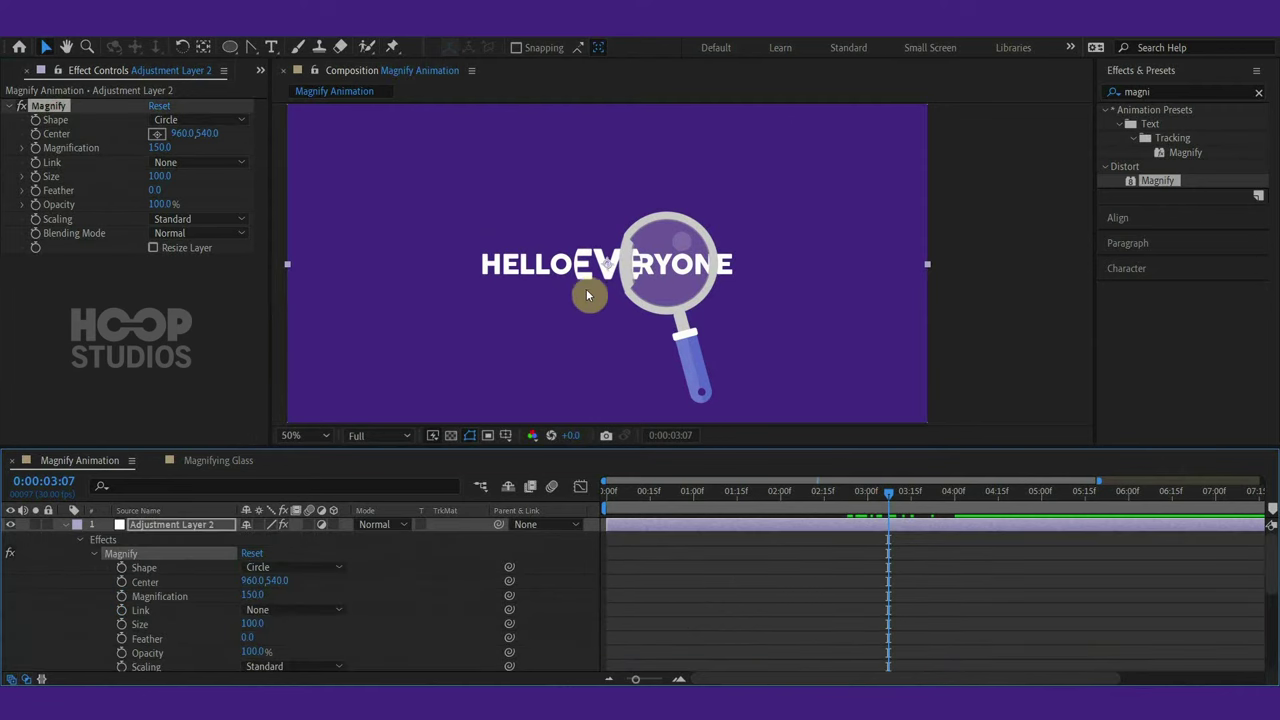
drag(607, 270, 676, 270)
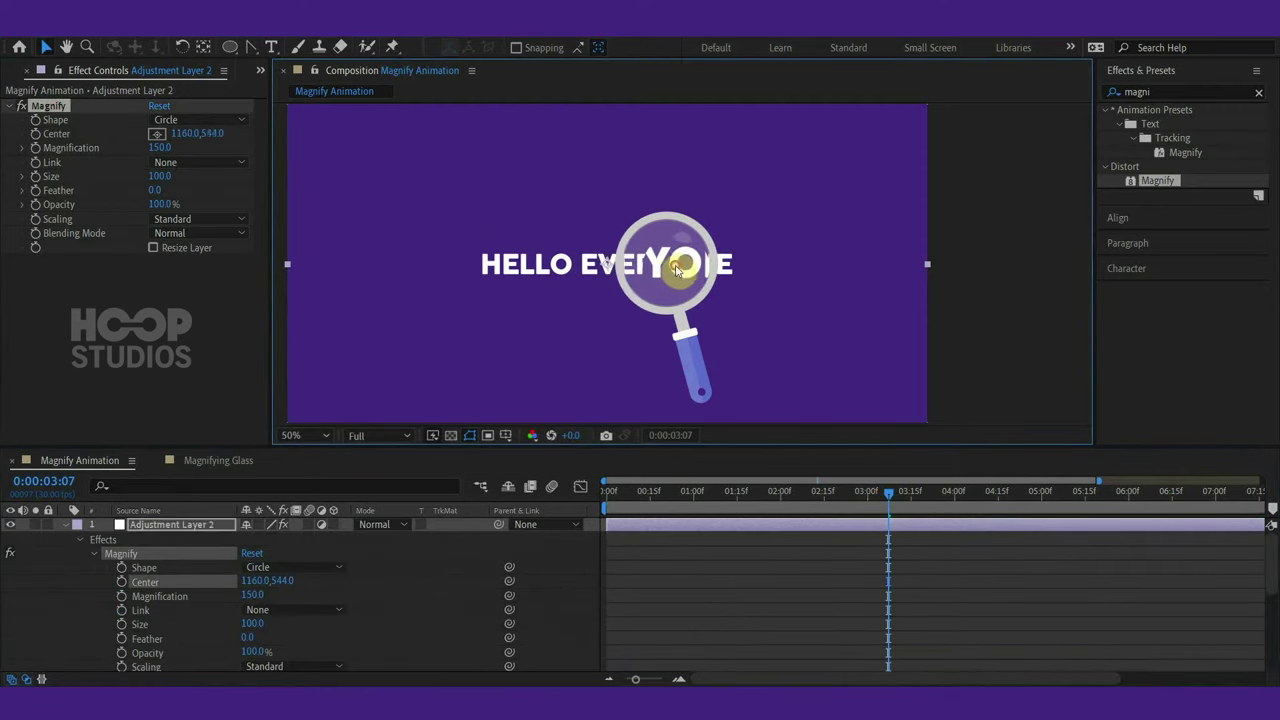
scroll(705, 280, up, 2)
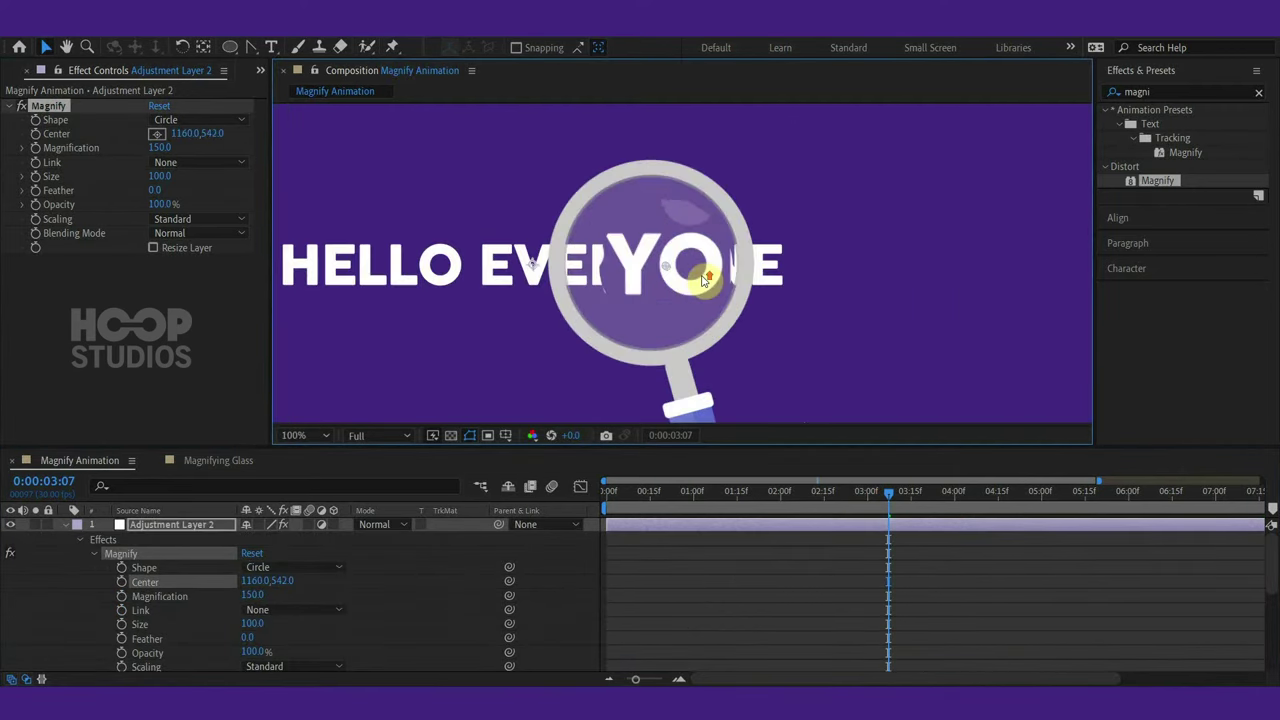
drag(667, 270, 647, 266)
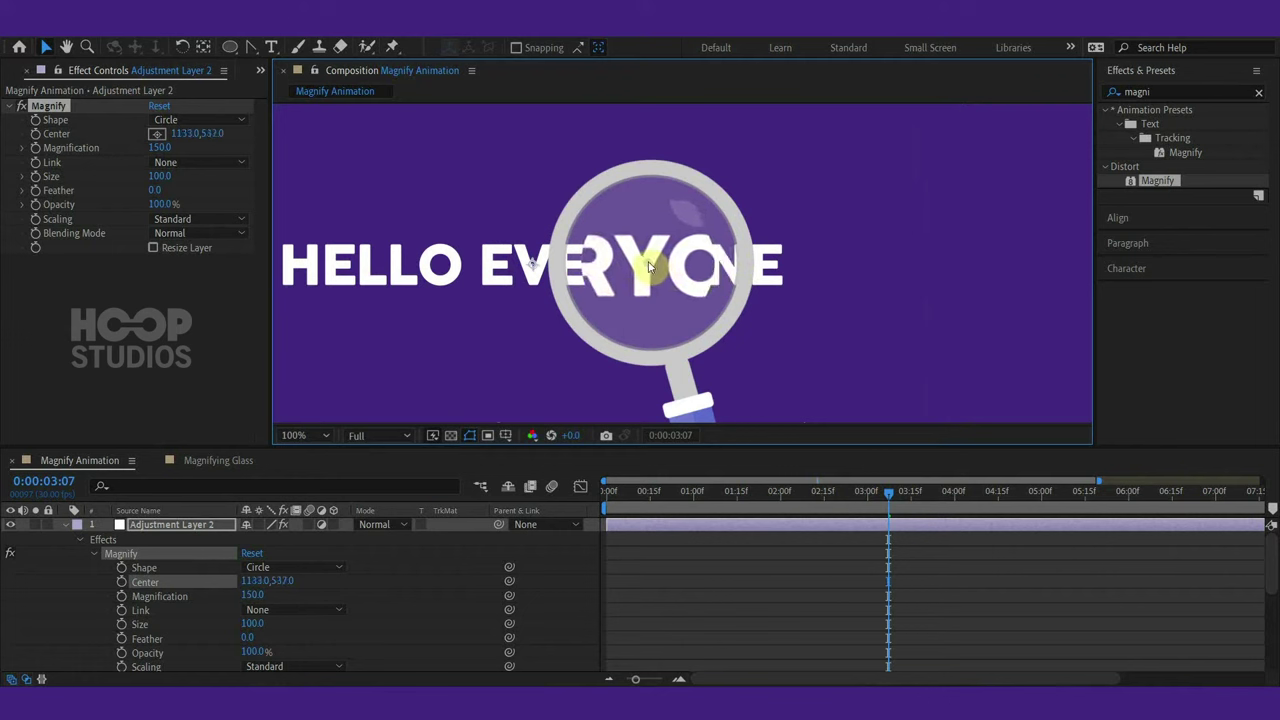
- Set the Magnify Size to 134 and centre it on the lens at 1137.0, 540.0
click(162, 204)
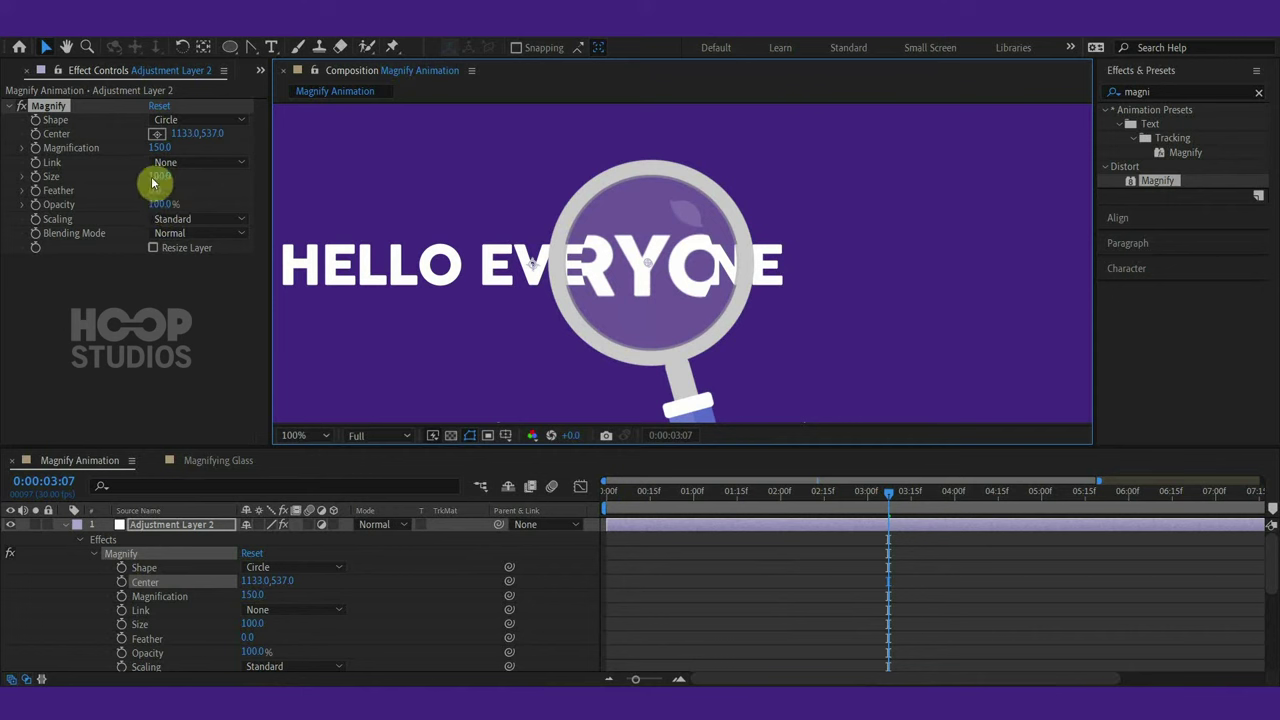
click(160, 177)
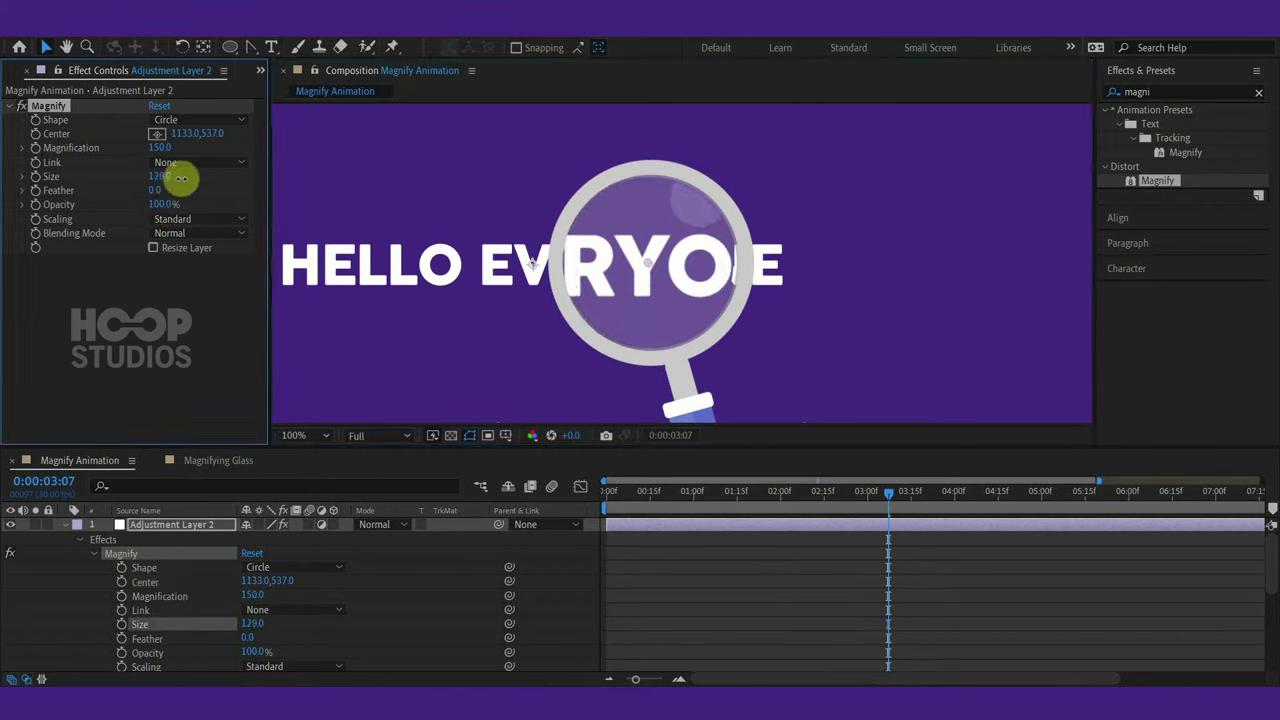
key(Return)
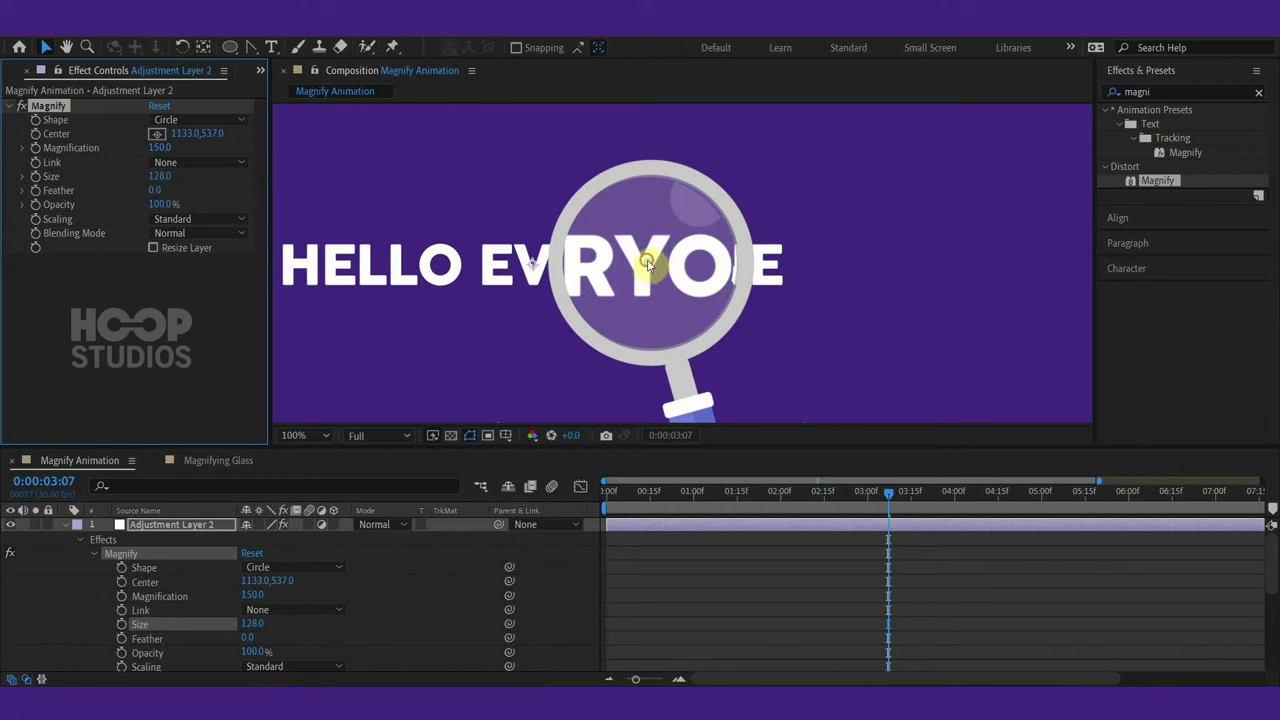
drag(648, 262, 652, 266)
drag(157, 176, 163, 176)
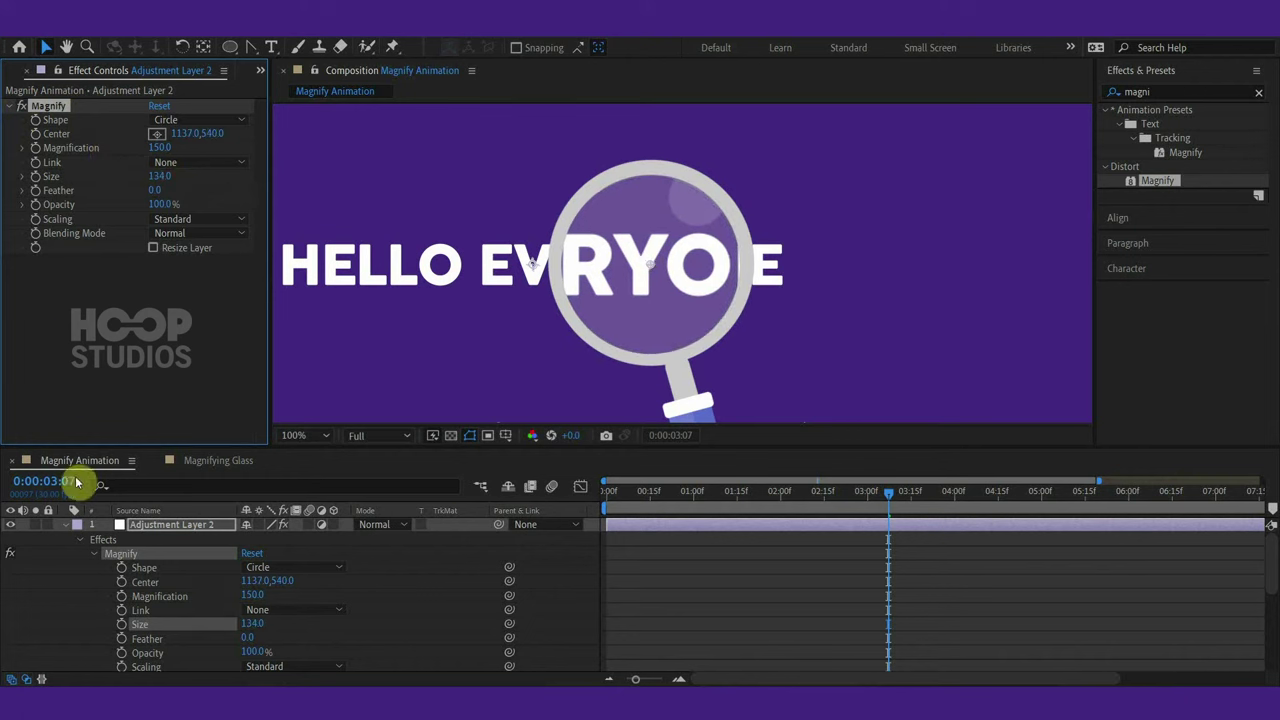
- Collapse both layers and move Adjustment Layer 2 below Magnifying Glass.ai
click(171, 553)
click(72, 536)
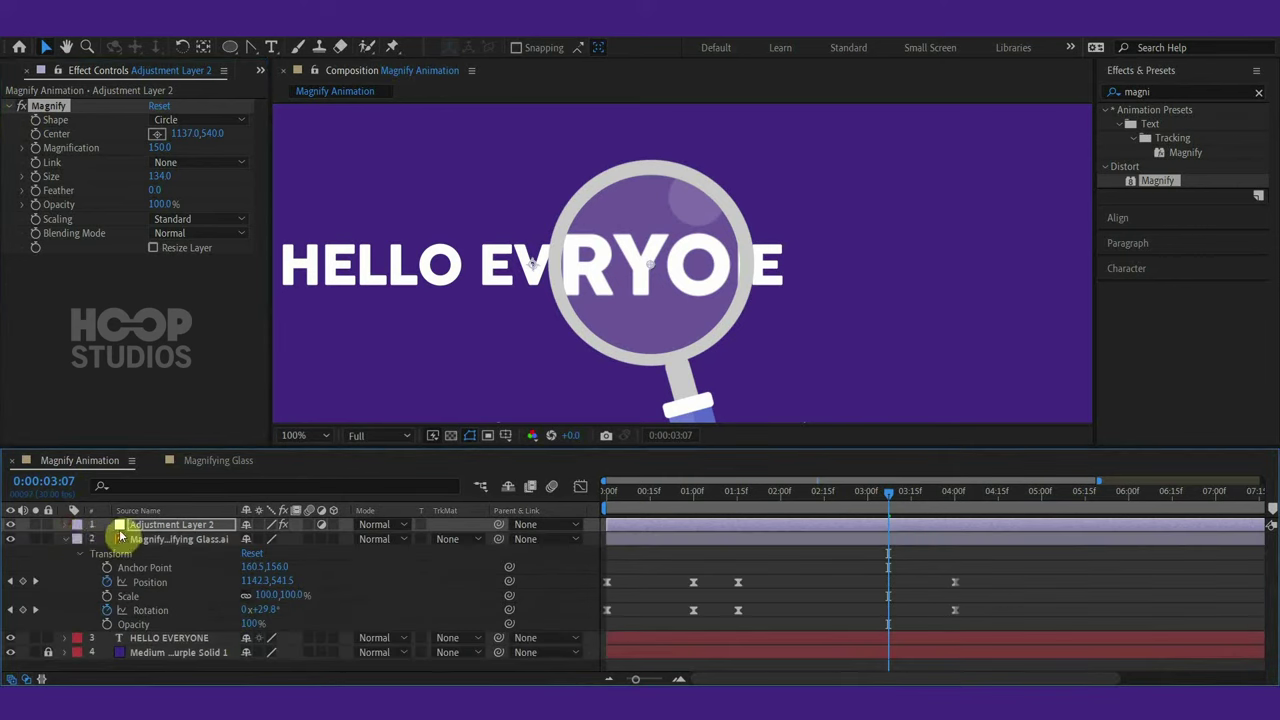
click(64, 539)
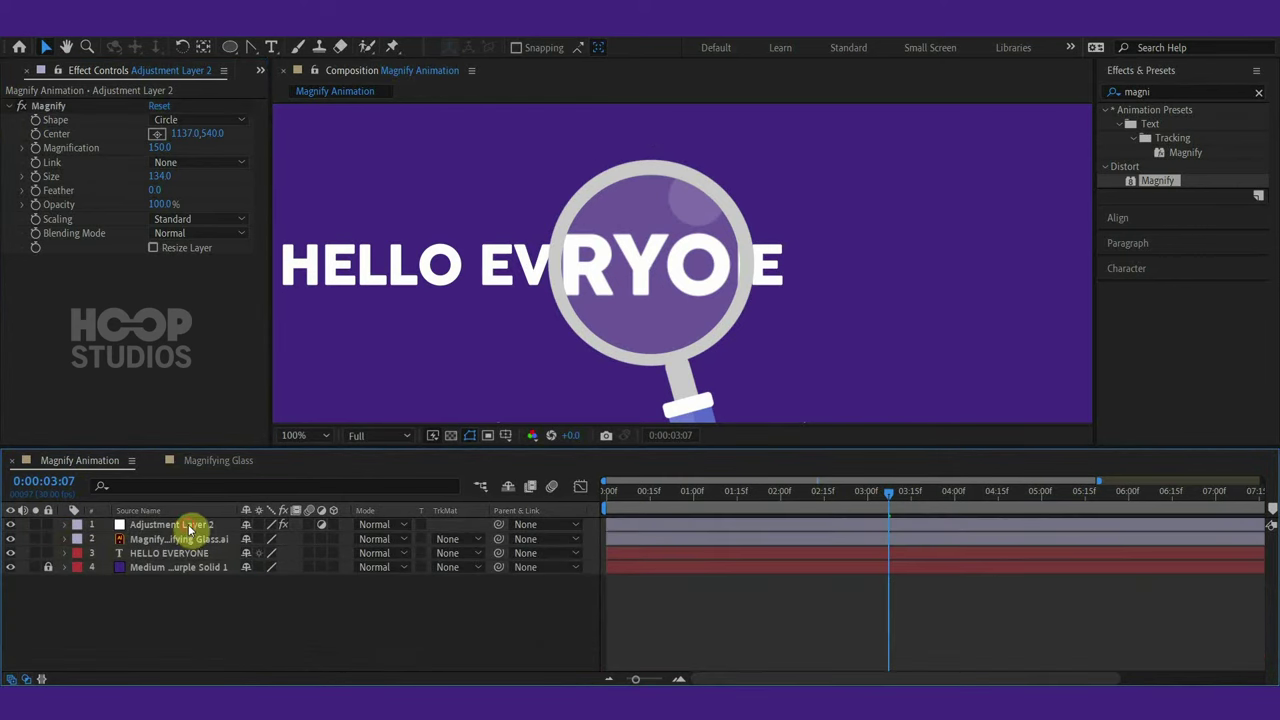
drag(147, 527, 151, 544)
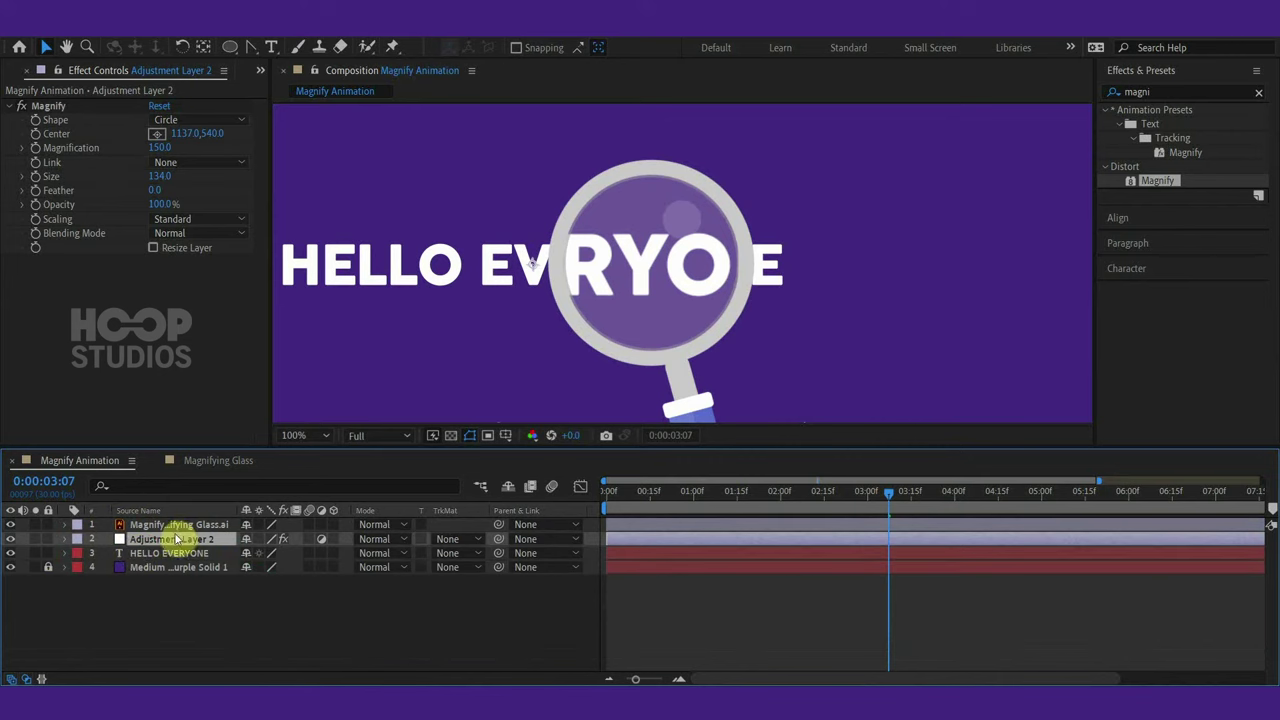
- Pick-whip the Magnify Center to Magnifying Glass.ai's Position so the lens follows the glass
click(62, 539)
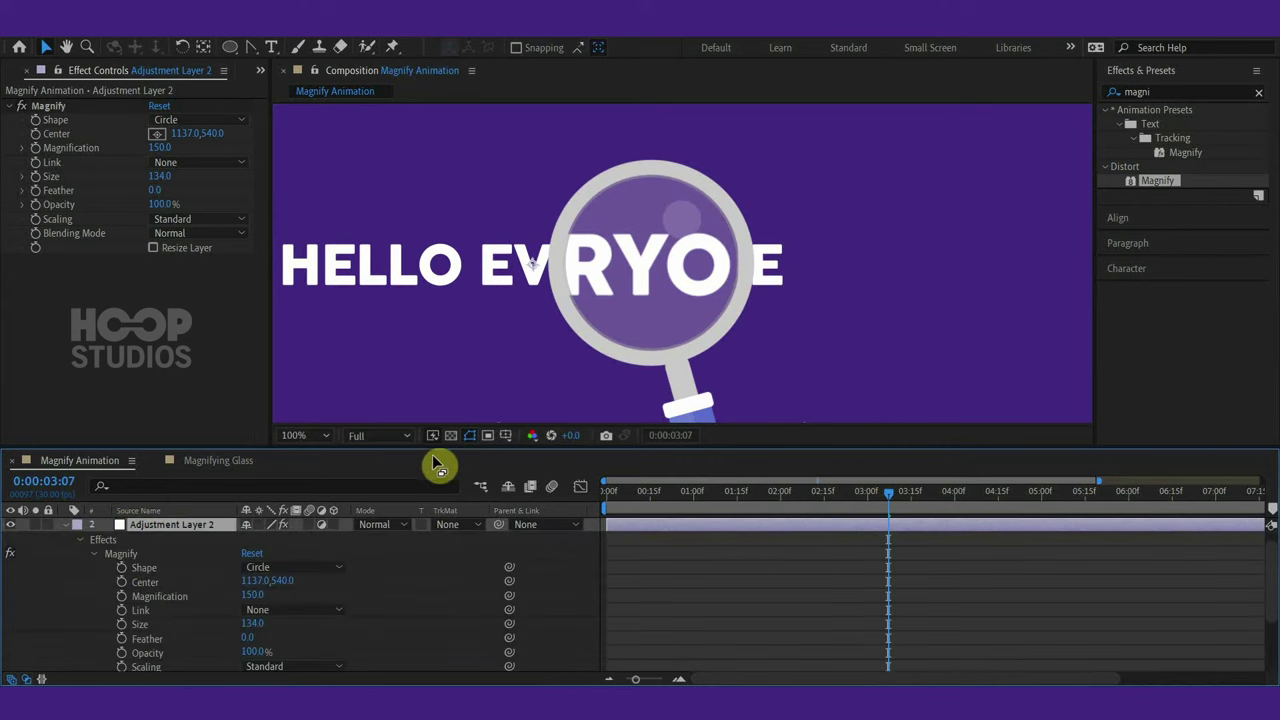
drag(433, 448, 433, 349)
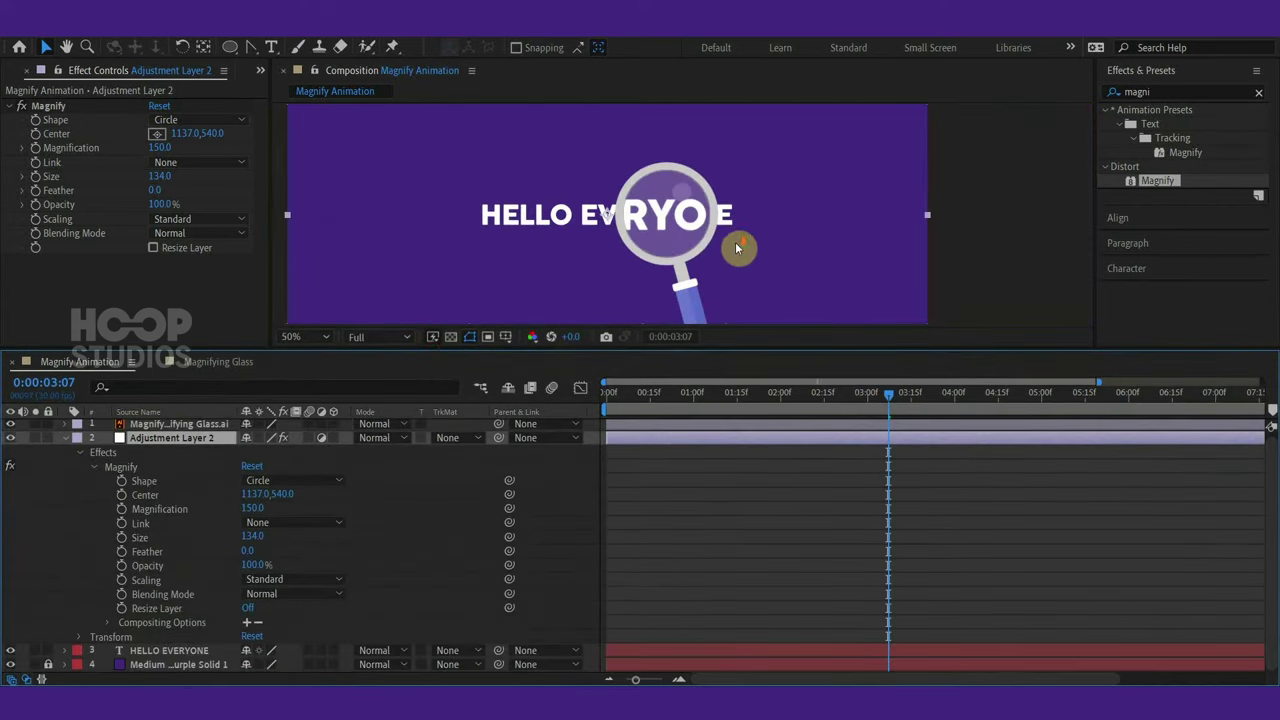
click(64, 424)
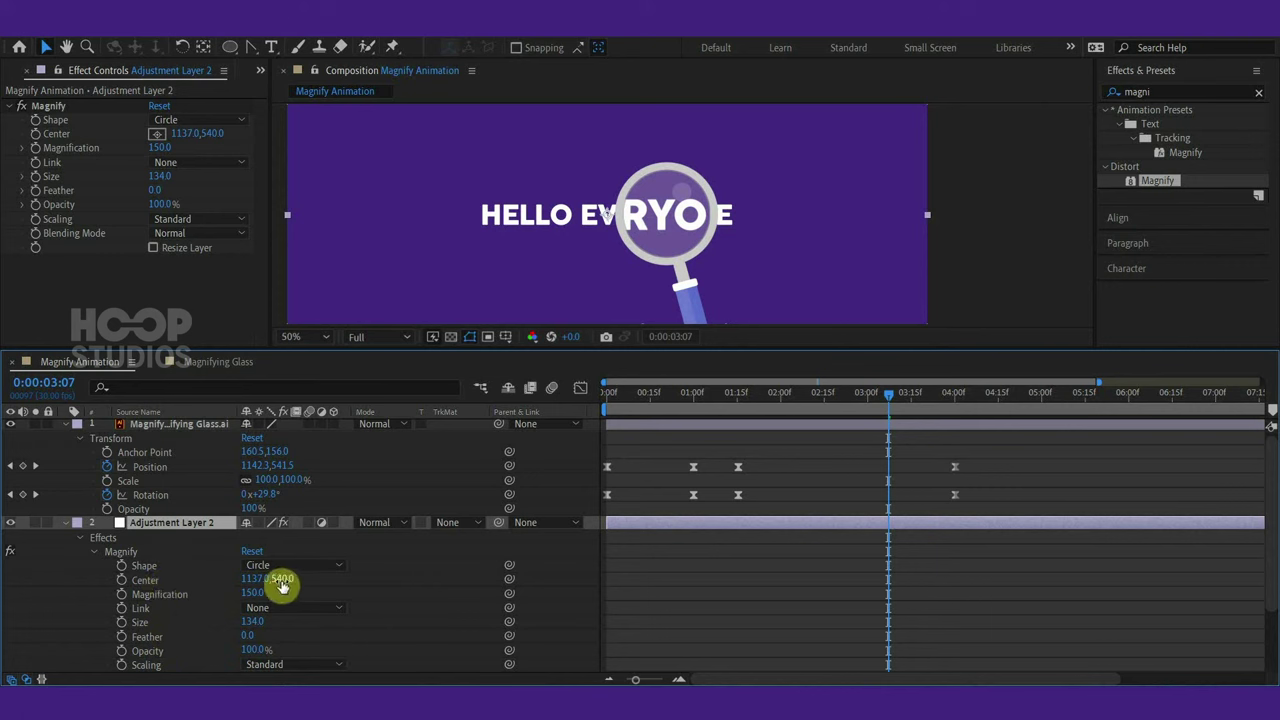
drag(483, 584, 157, 470)
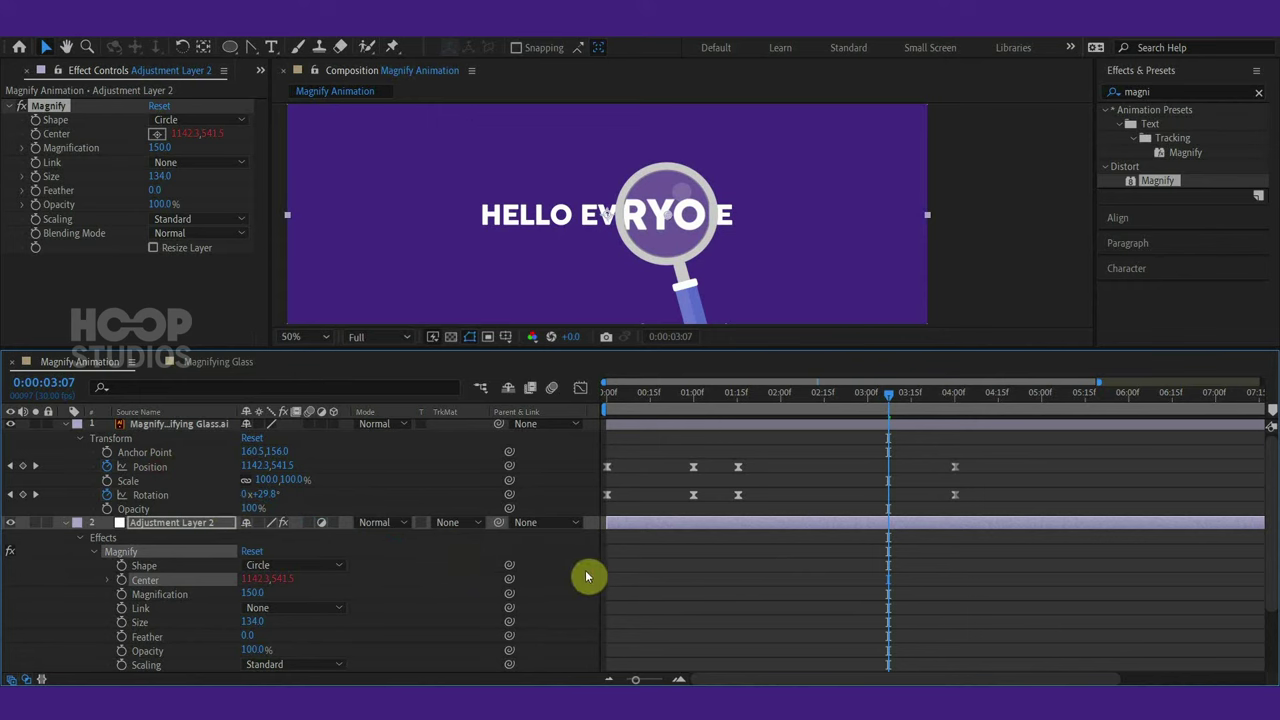
- Preview the animation to check the lens tracks the glass, stopping around 3:05
click(65, 522)
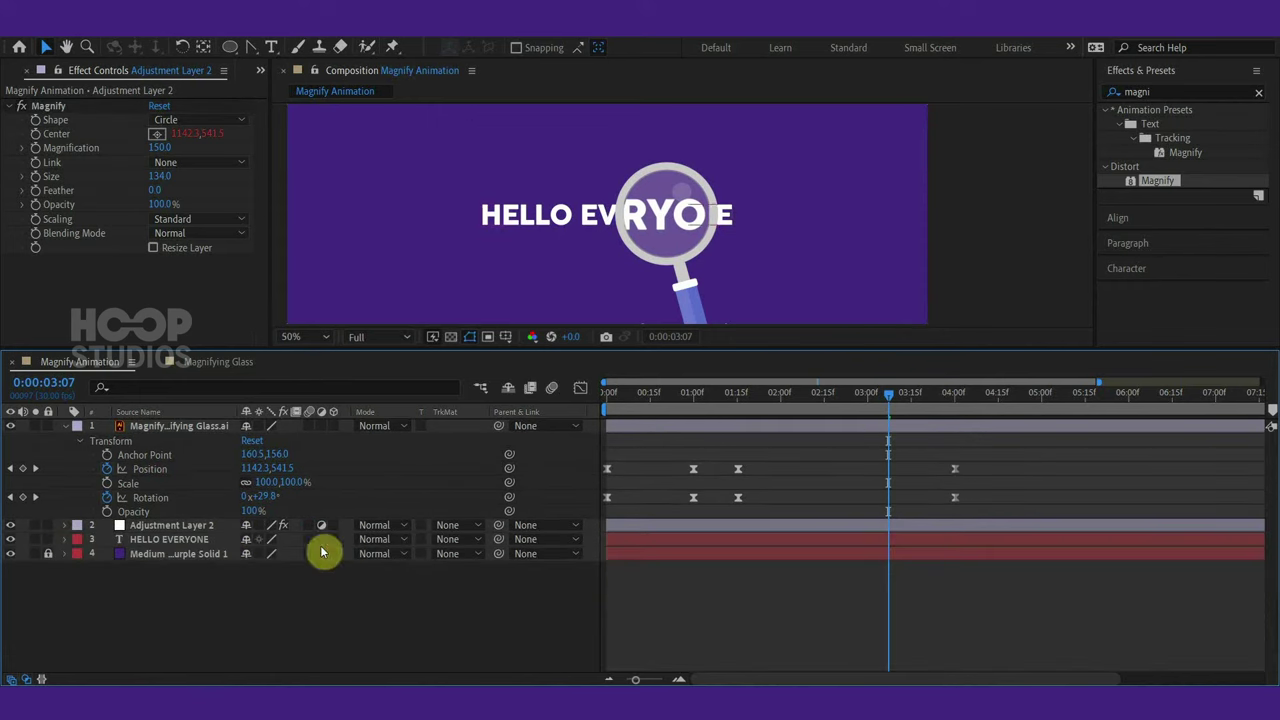
drag(870, 405, 612, 400)
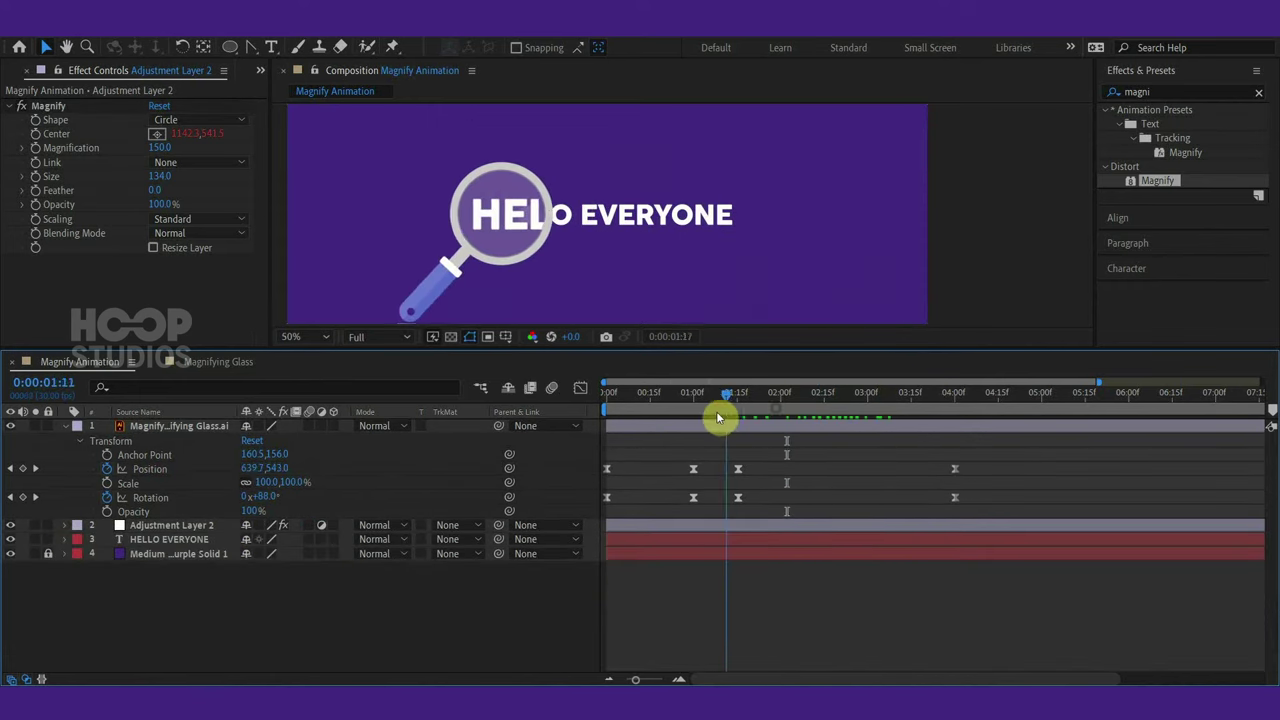
key(space)
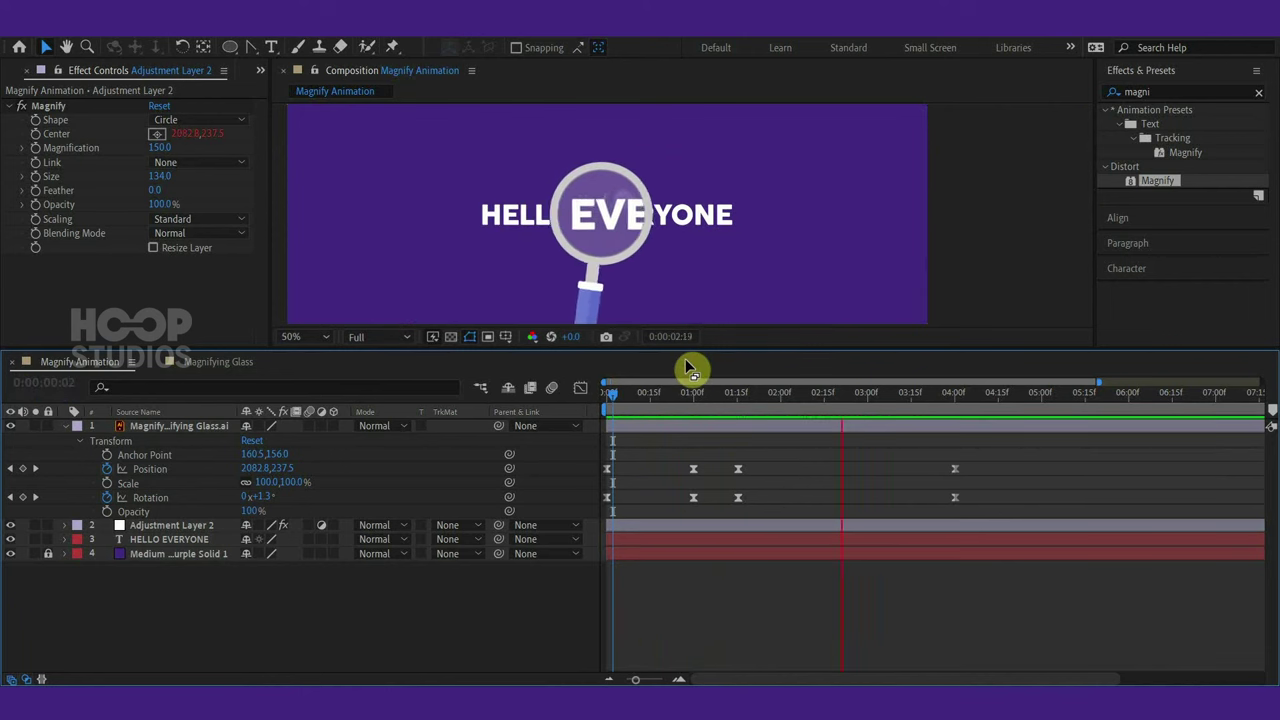
click(838, 396)
drag(861, 399, 881, 400)
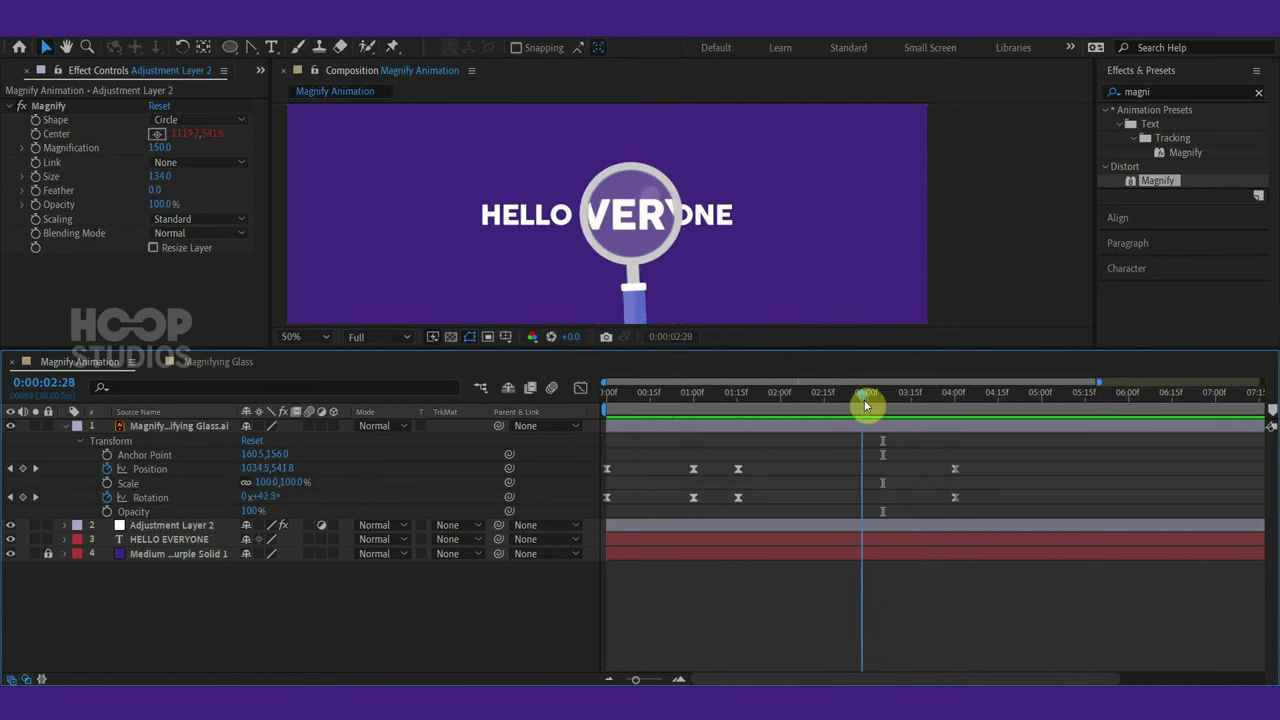
- Raise Adjustment Layer 2's Magnify magnification to 183
click(831, 530)
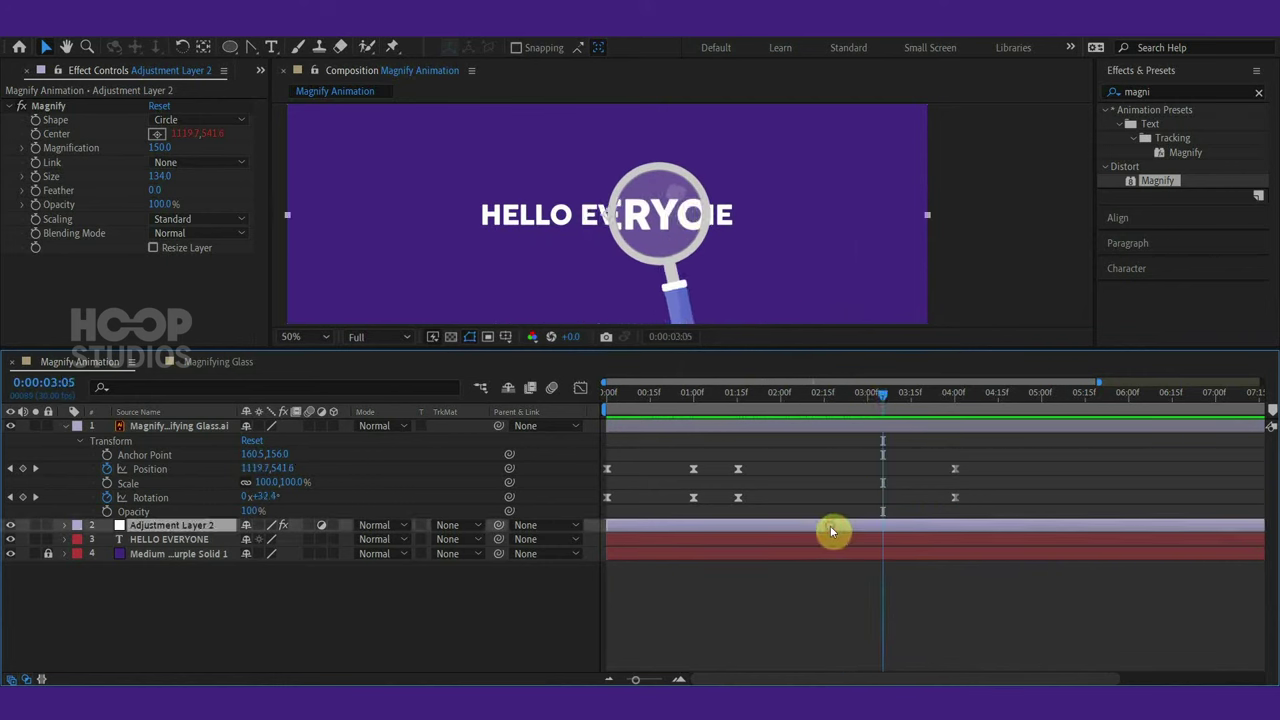
mouse_move(160, 155)
mouse_down()
mouse_move(170, 148)
mouse_move(148, 151)
mouse_move(194, 160)
mouse_up()
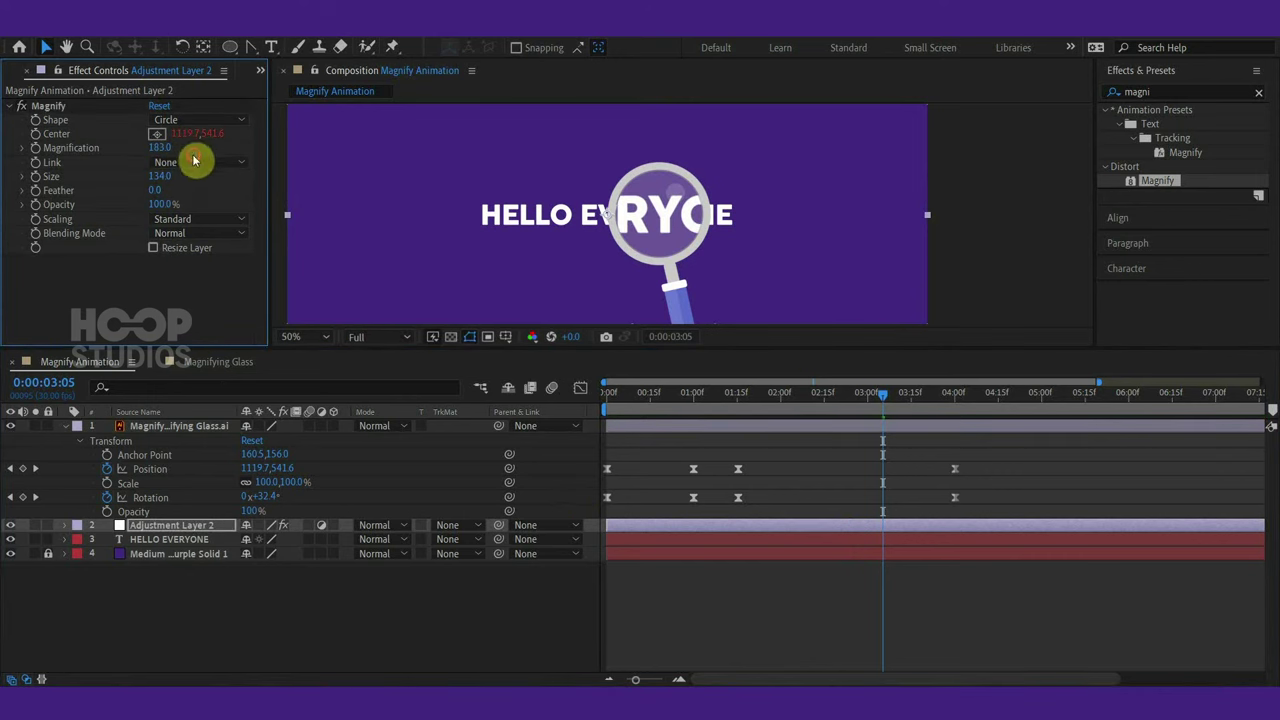
click(800, 480)
mouse_move(851, 410)
mouse_down()
mouse_move(957, 400)
mouse_move(562, 393)
mouse_up()
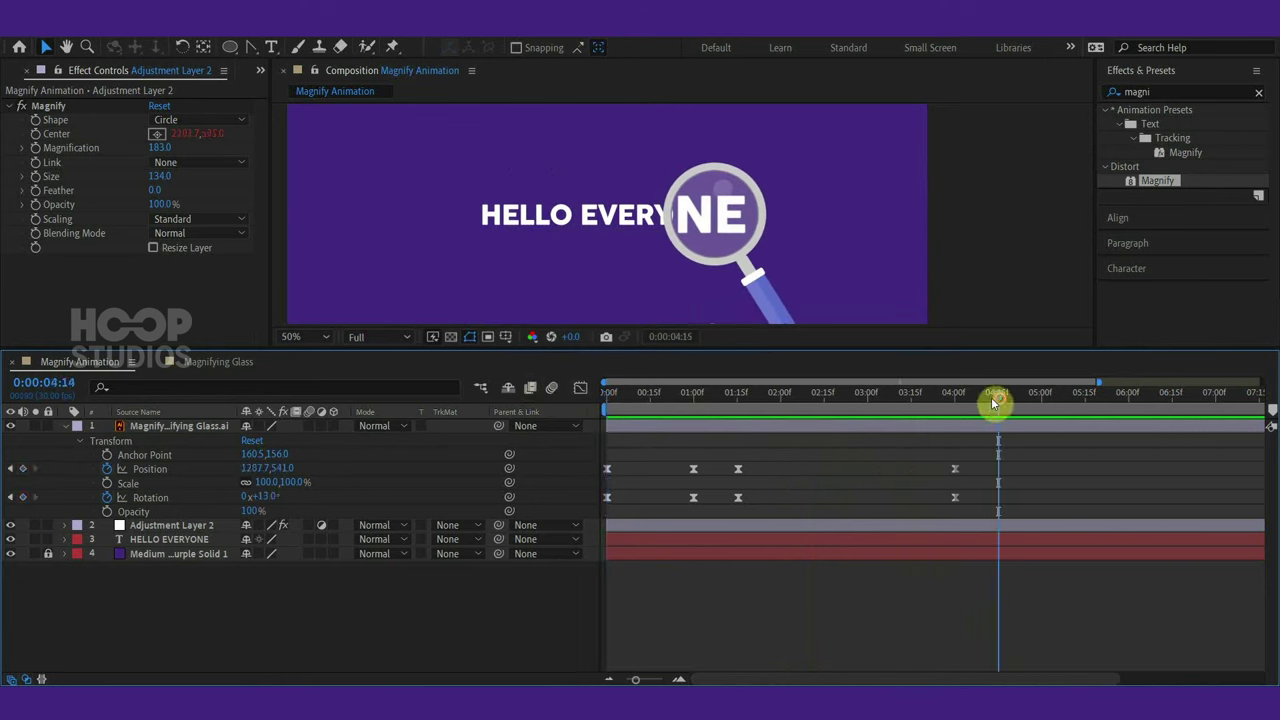
- Keyframe the glass's Position and Rotation near 4:10, then move it past the right edge at 5:01
mouse_move(1000, 402)
mouse_down()
mouse_move(986, 404)
mouse_move(1087, 413)
mouse_up()
click(22, 469)
click(22, 497)
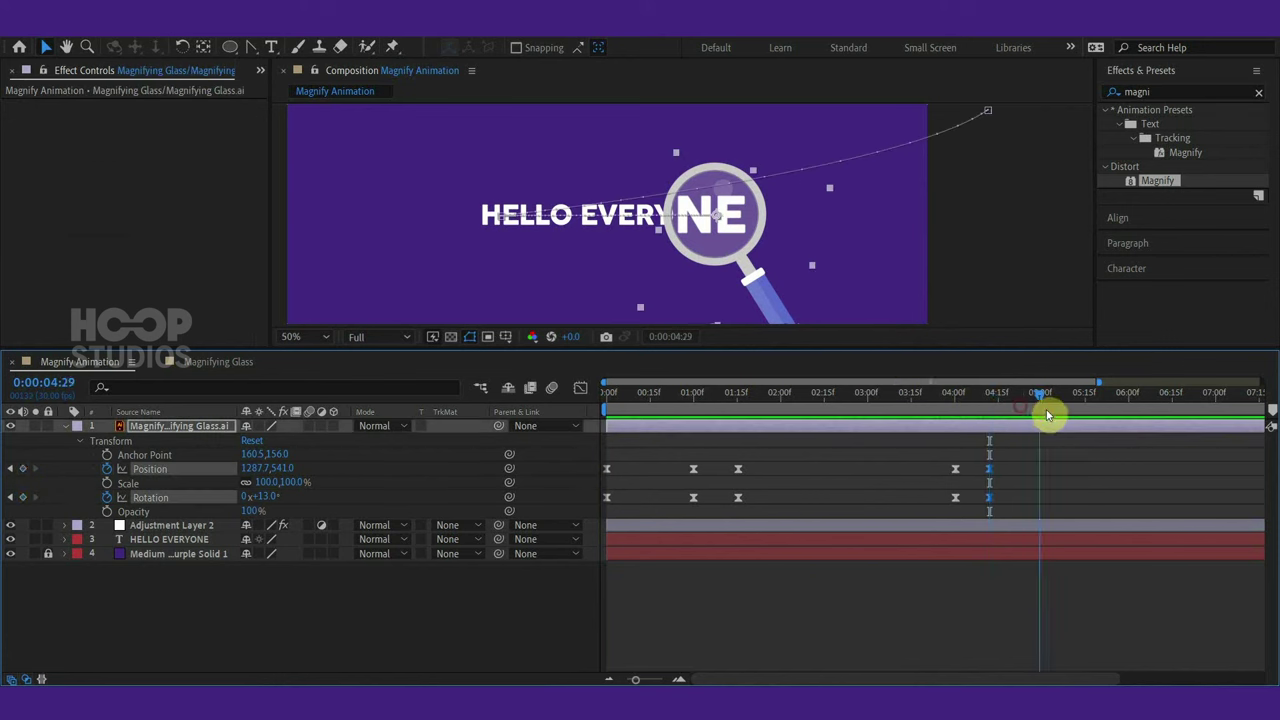
drag(752, 305, 1050, 311)
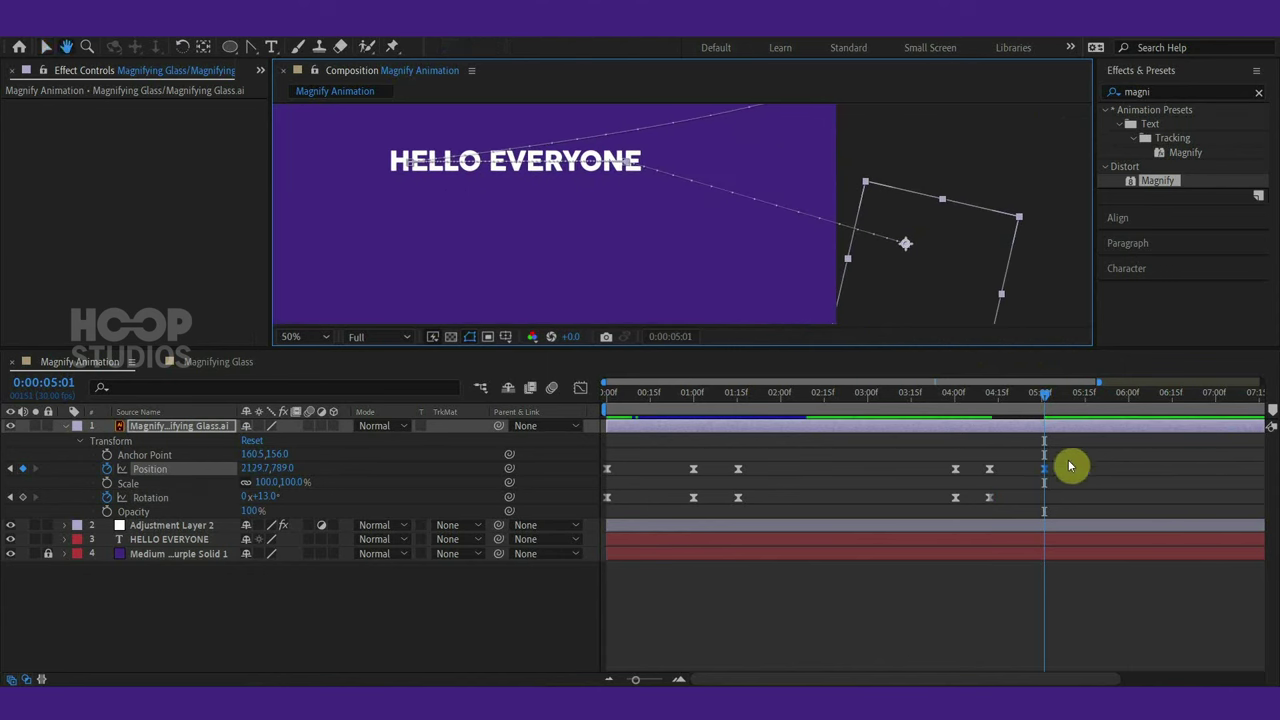
scroll(823, 243, down, 1)
scroll(849, 251, down, 1)
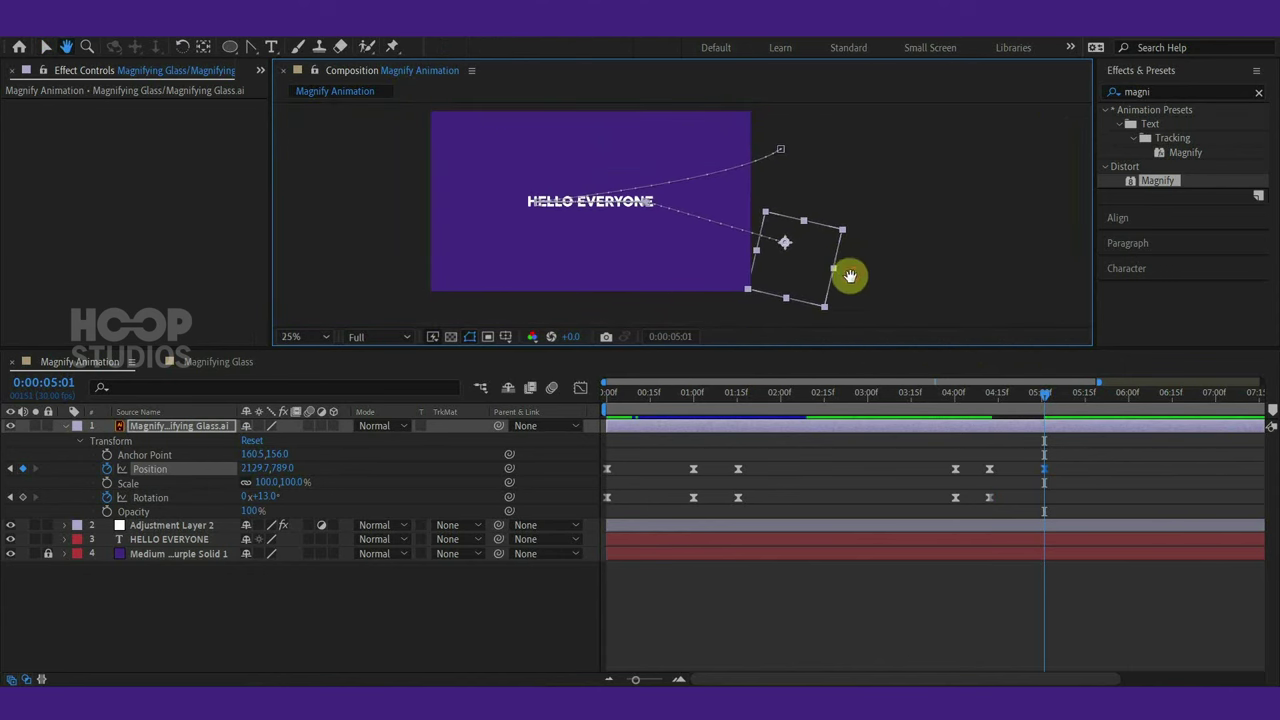
- Review the sweep from 2:23 and reshape the motion path's exit curve with the Pen tool
click(843, 418)
drag(841, 418, 1051, 412)
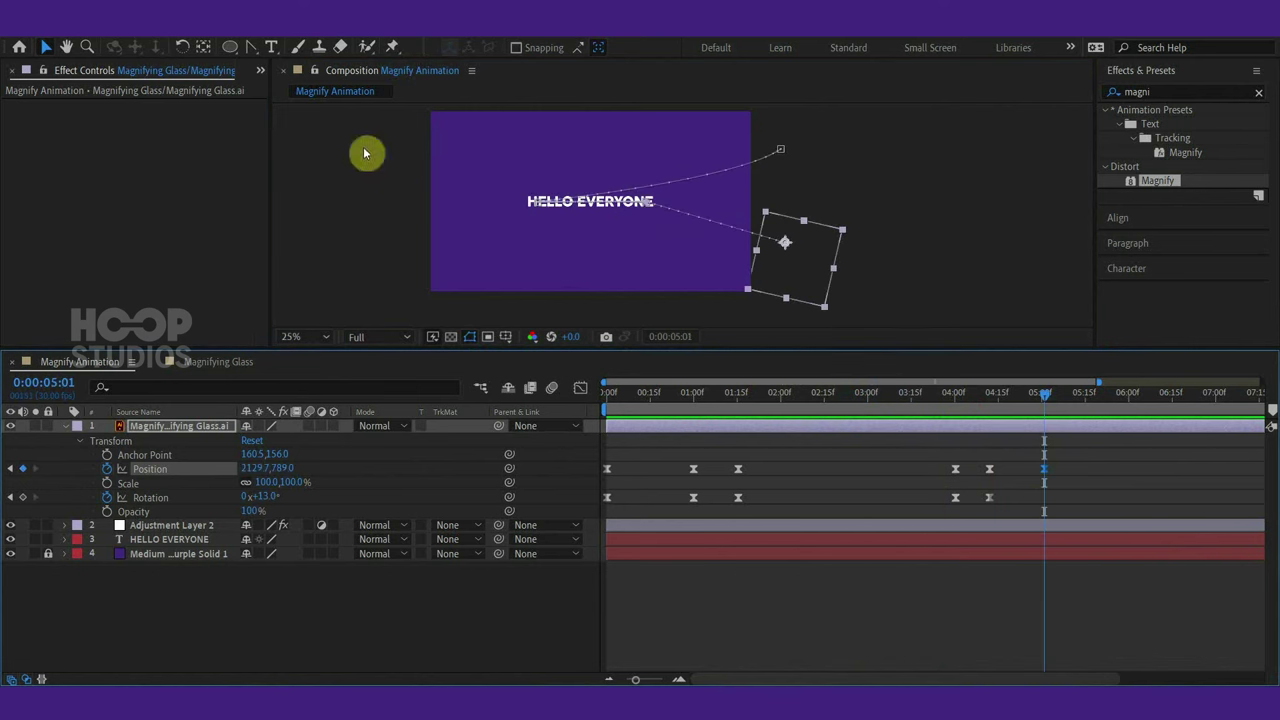
key(g)
scroll(818, 272, up, 1)
drag(888, 277, 766, 277)
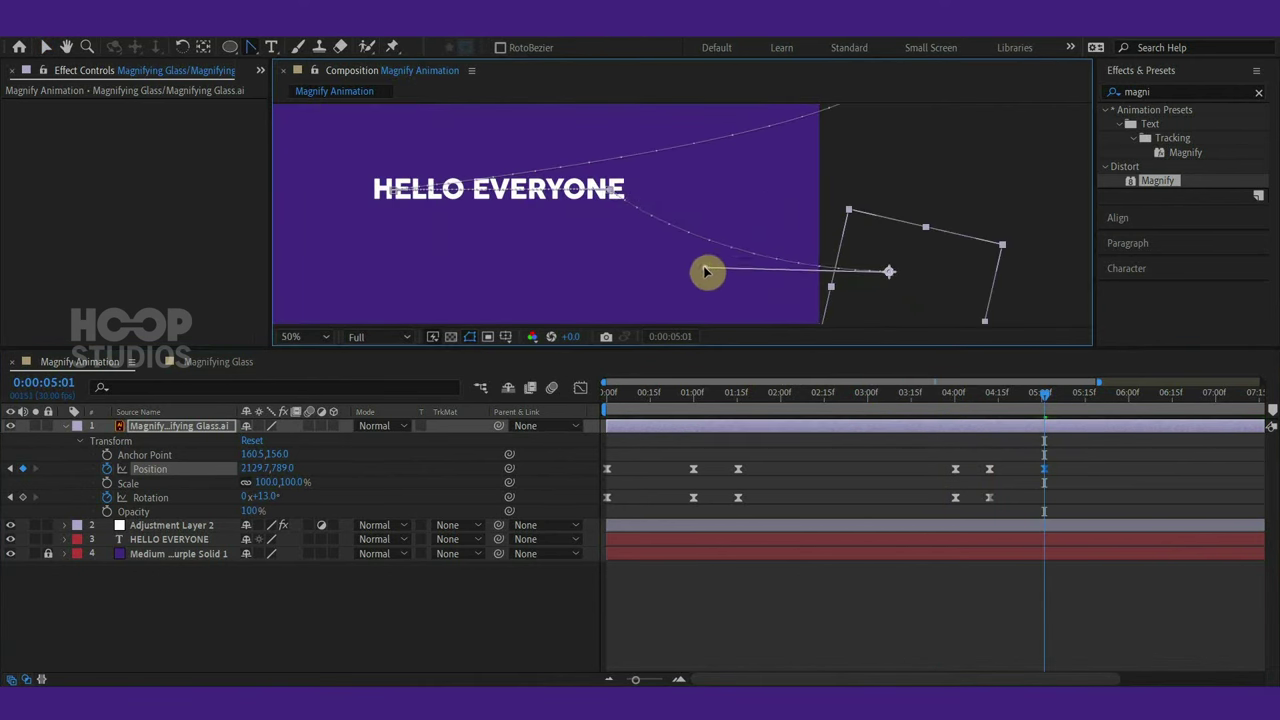
- Ease the 4:15 Position keyframe's exit speed in the Graph Editor and check the exit
mouse_move(1090, 462)
mouse_down()
mouse_move(1025, 492)
mouse_move(1066, 480)
mouse_move(1043, 471)
mouse_up()
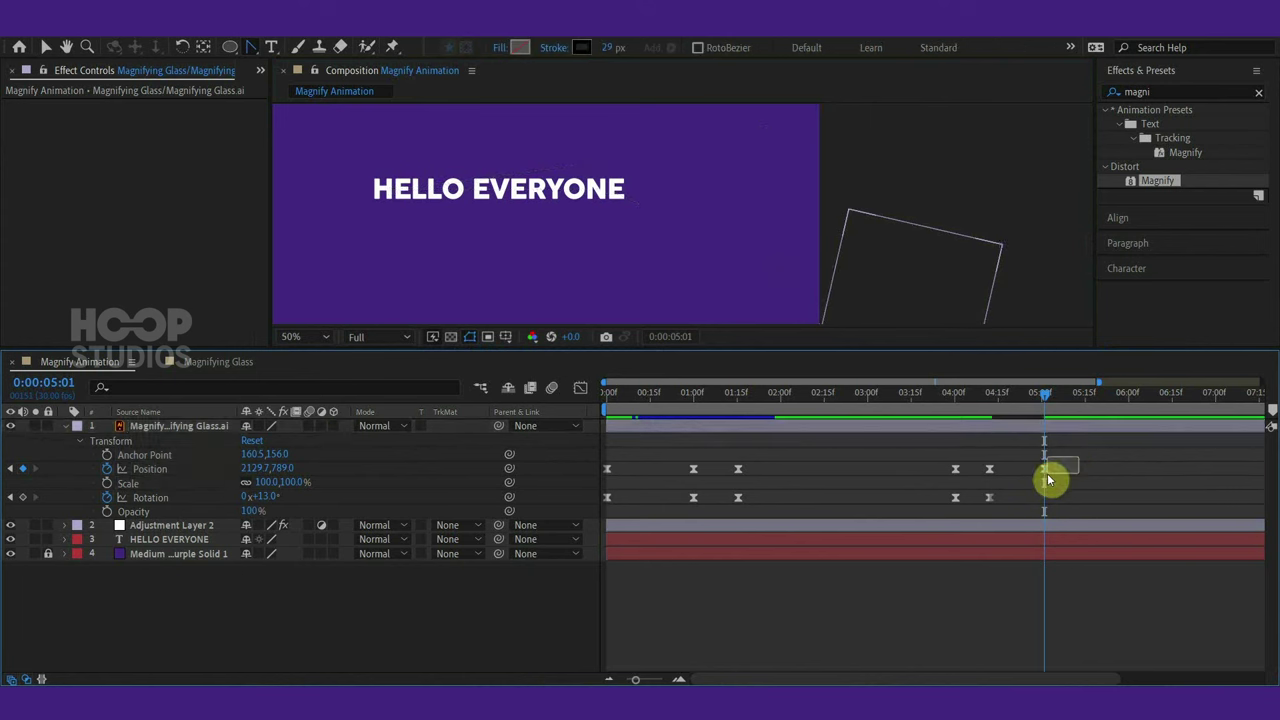
click(1040, 486)
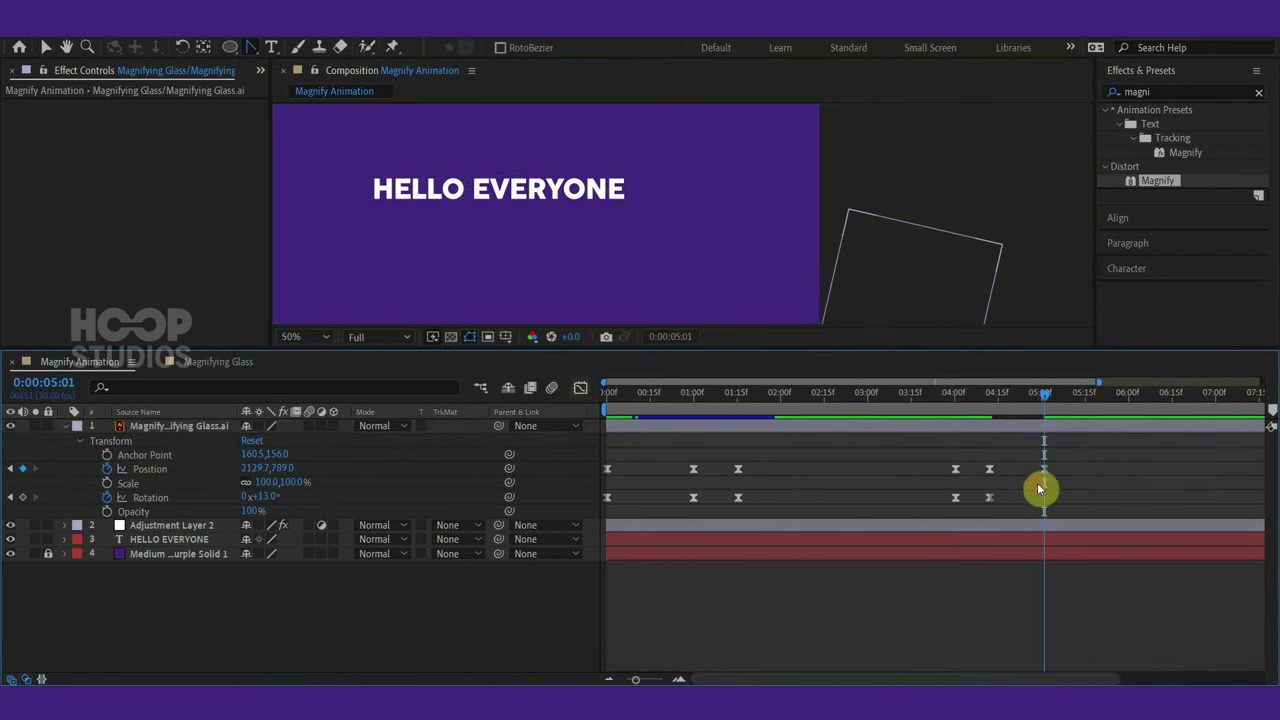
click(989, 468)
click(45, 47)
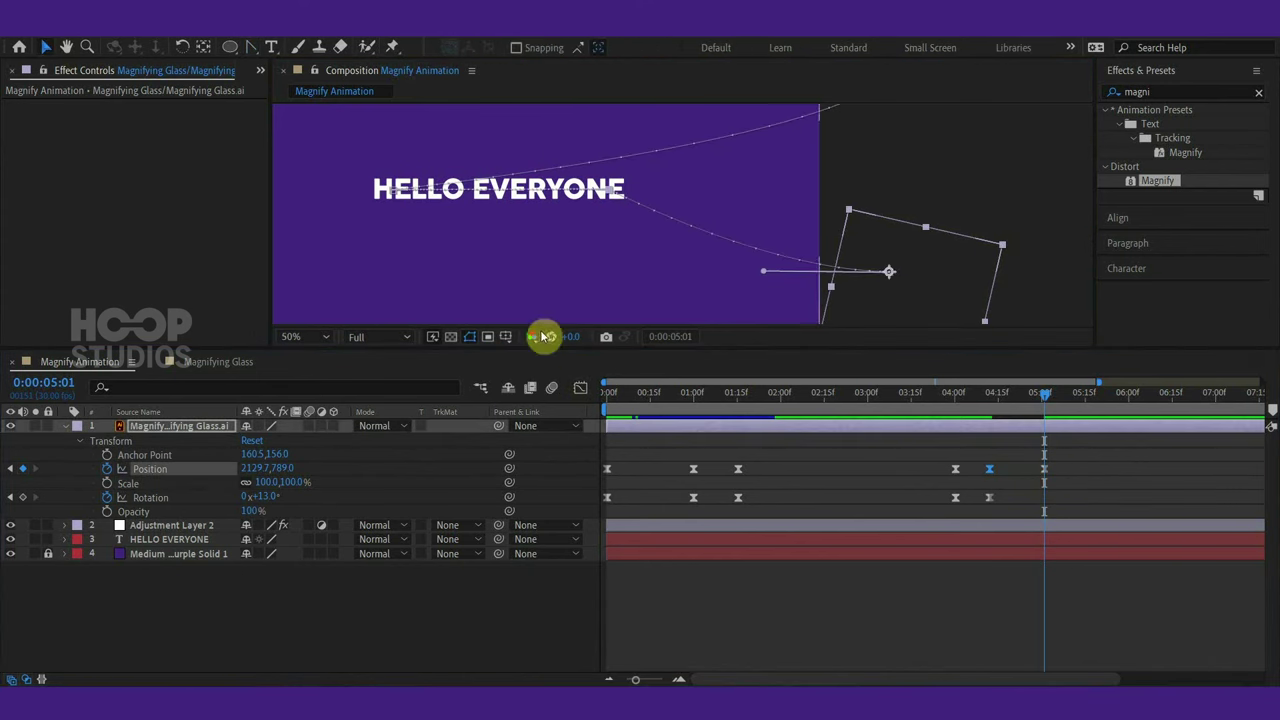
click(580, 387)
drag(1001, 634, 1010, 629)
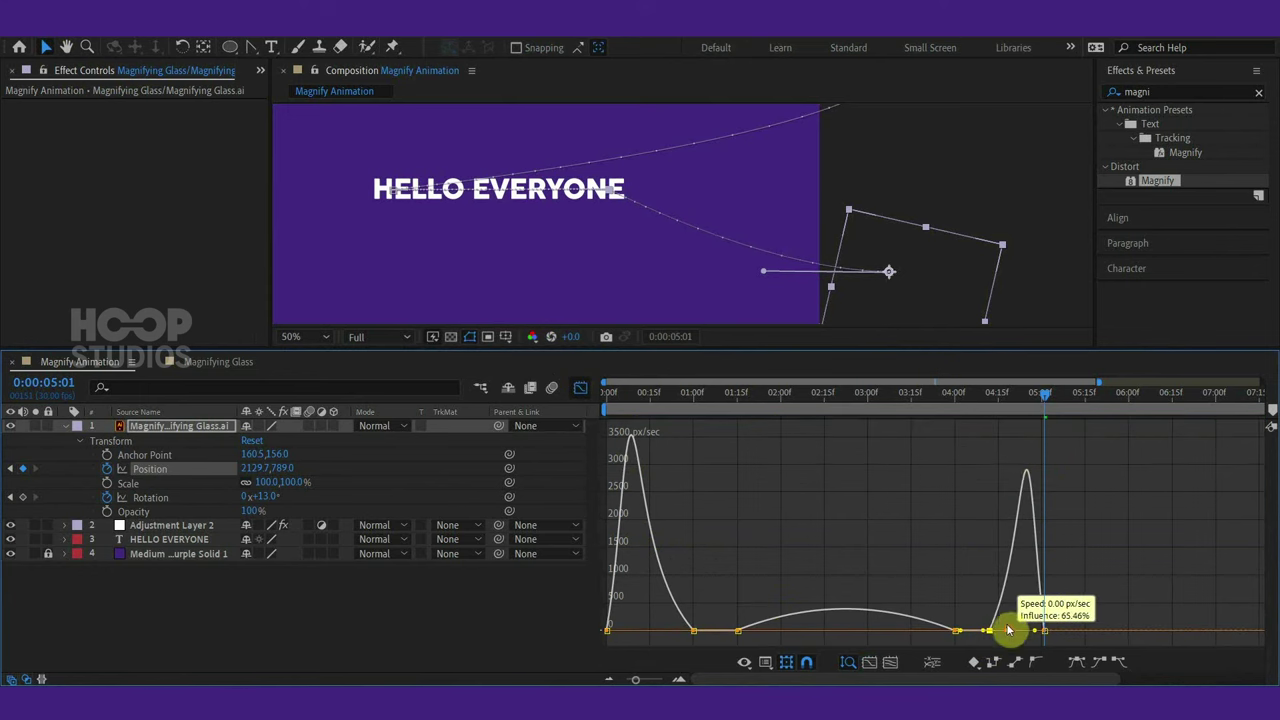
click(951, 423)
click(1058, 395)
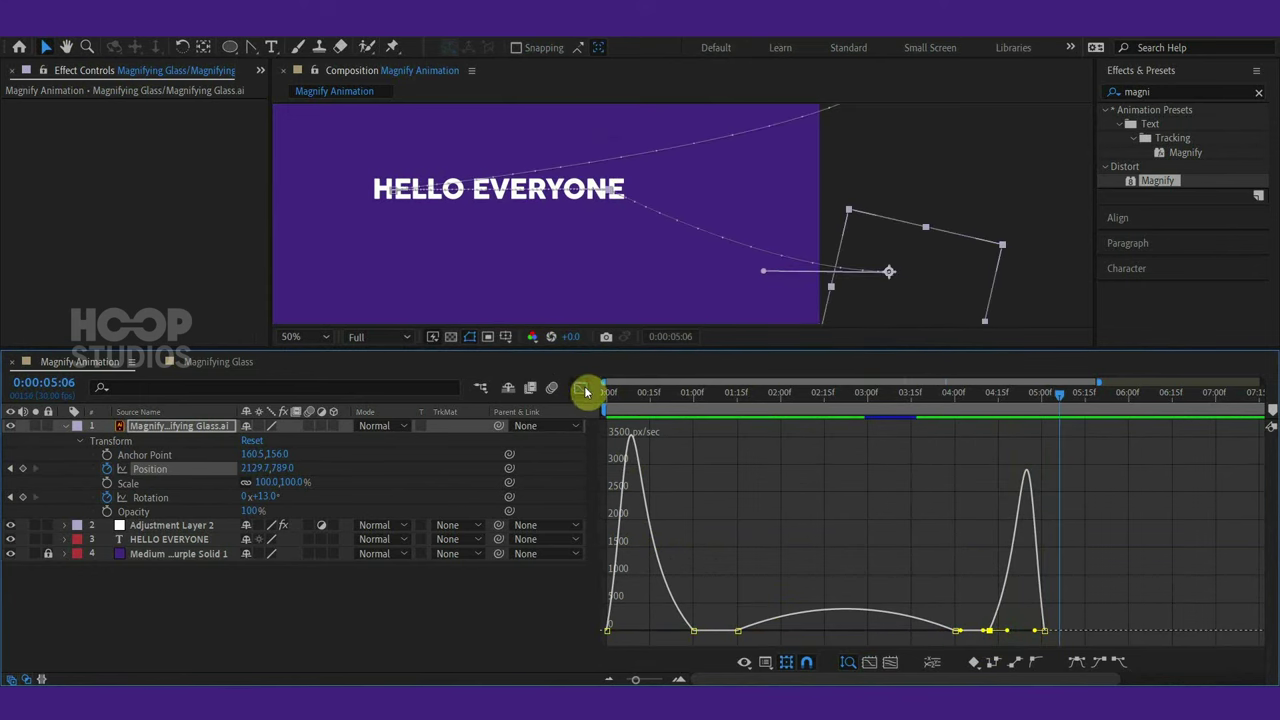
key(shift+F3)
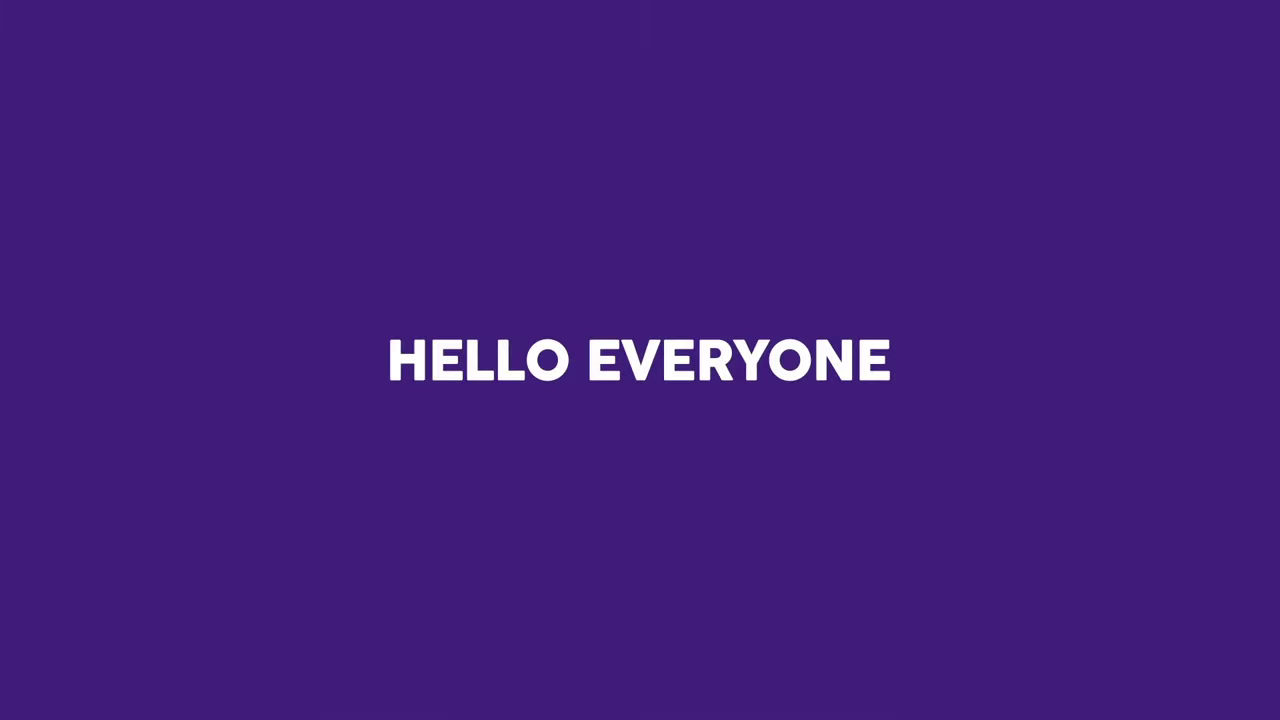